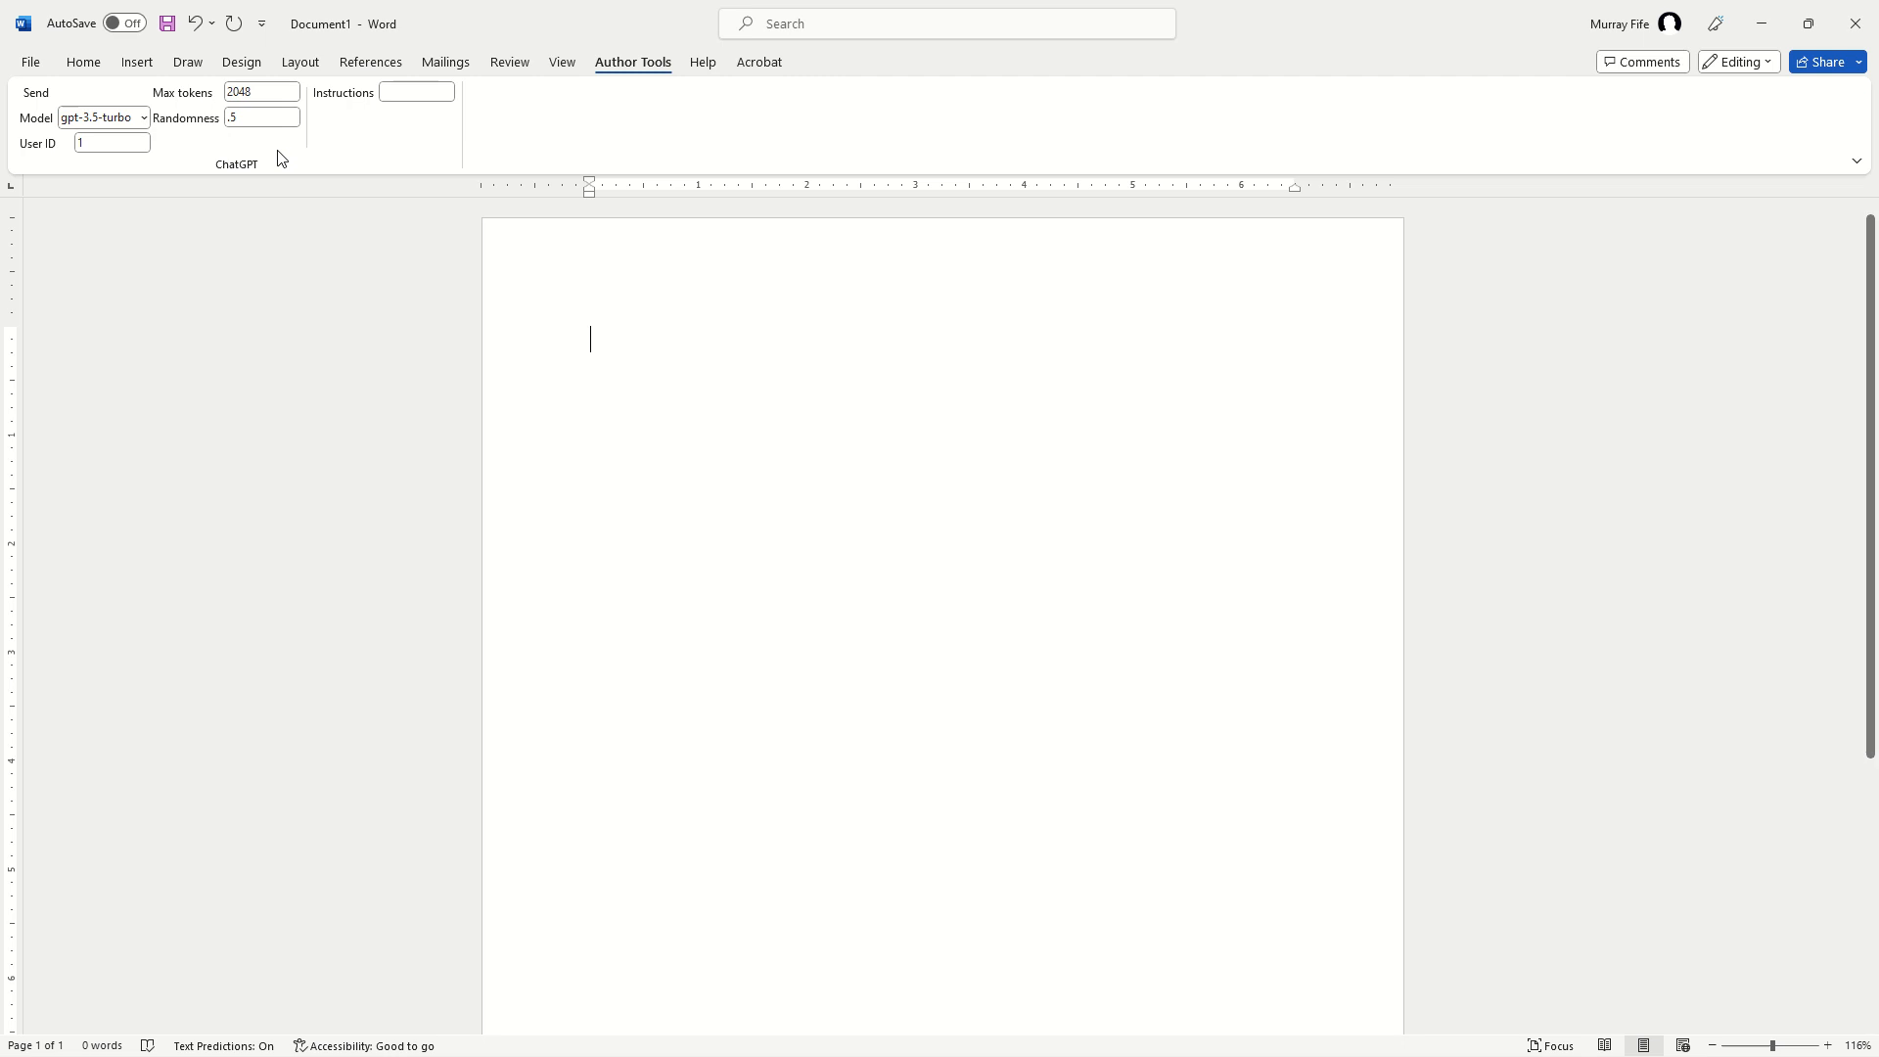
click(143, 118)
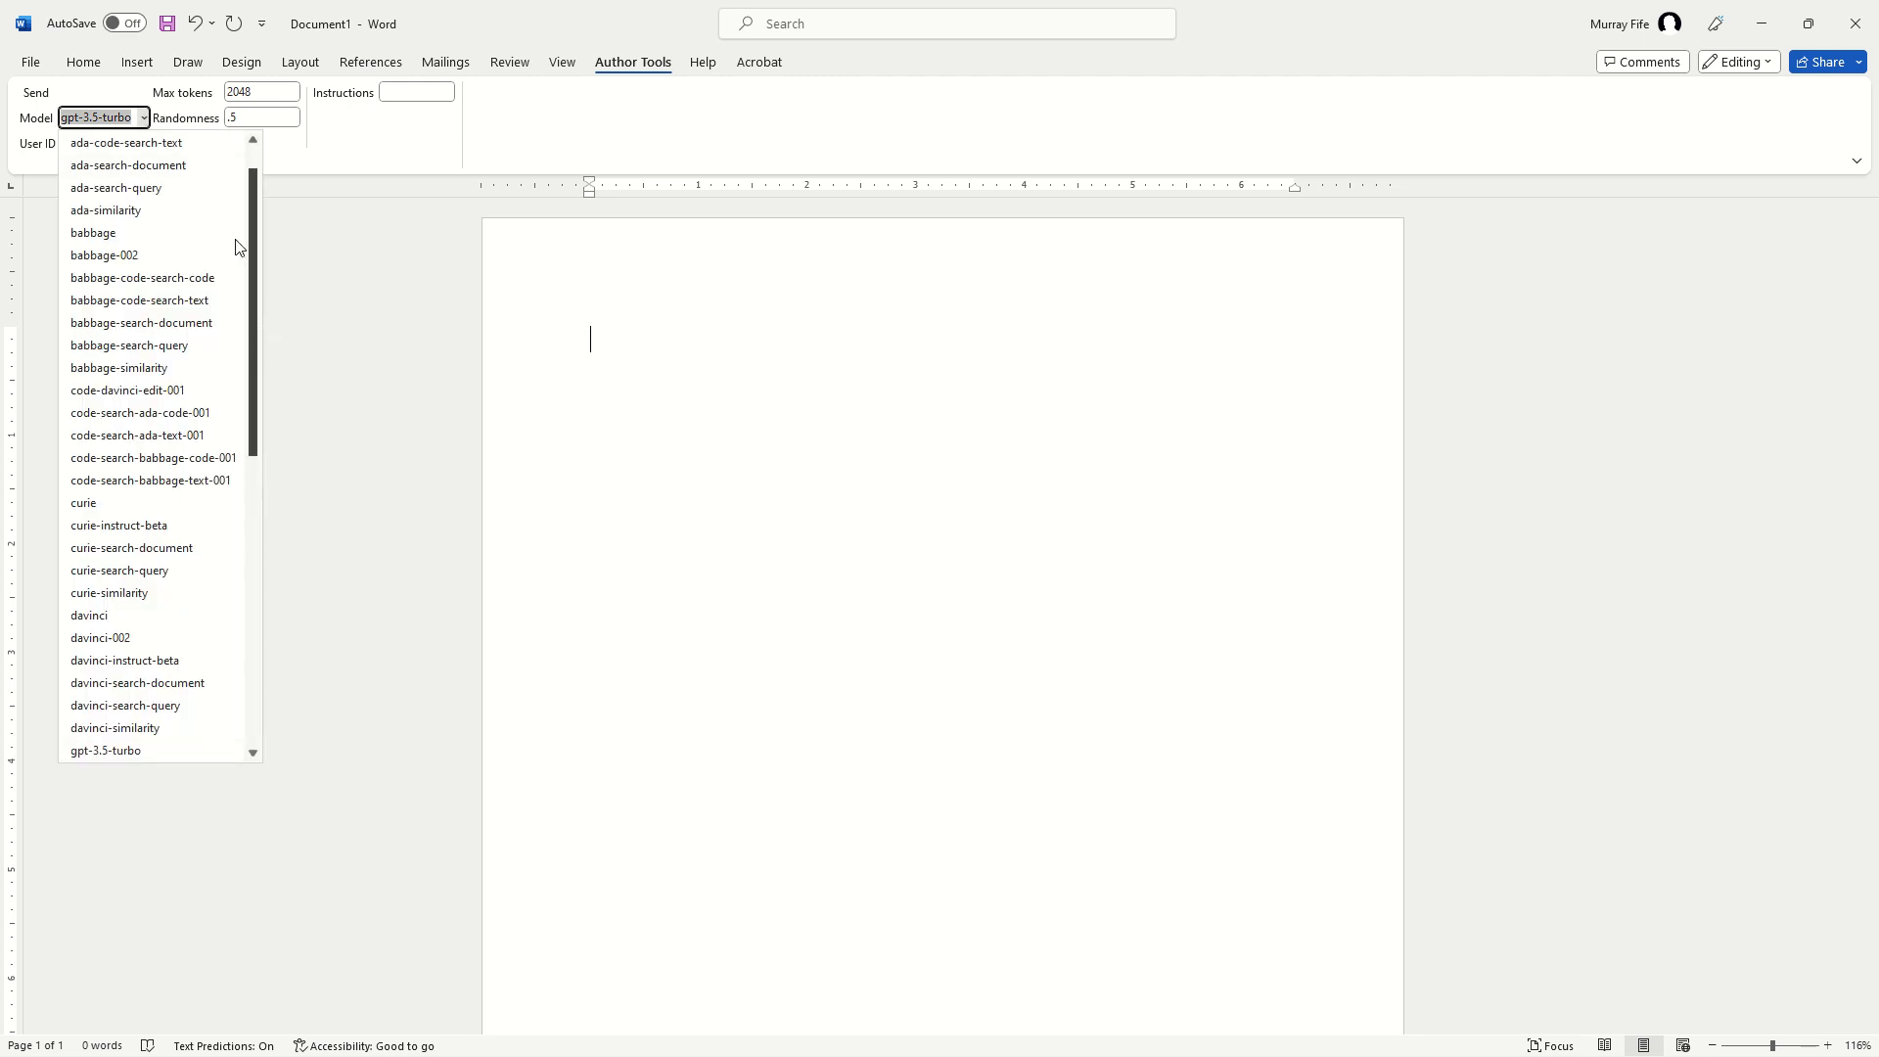
drag(258, 207, 263, 153)
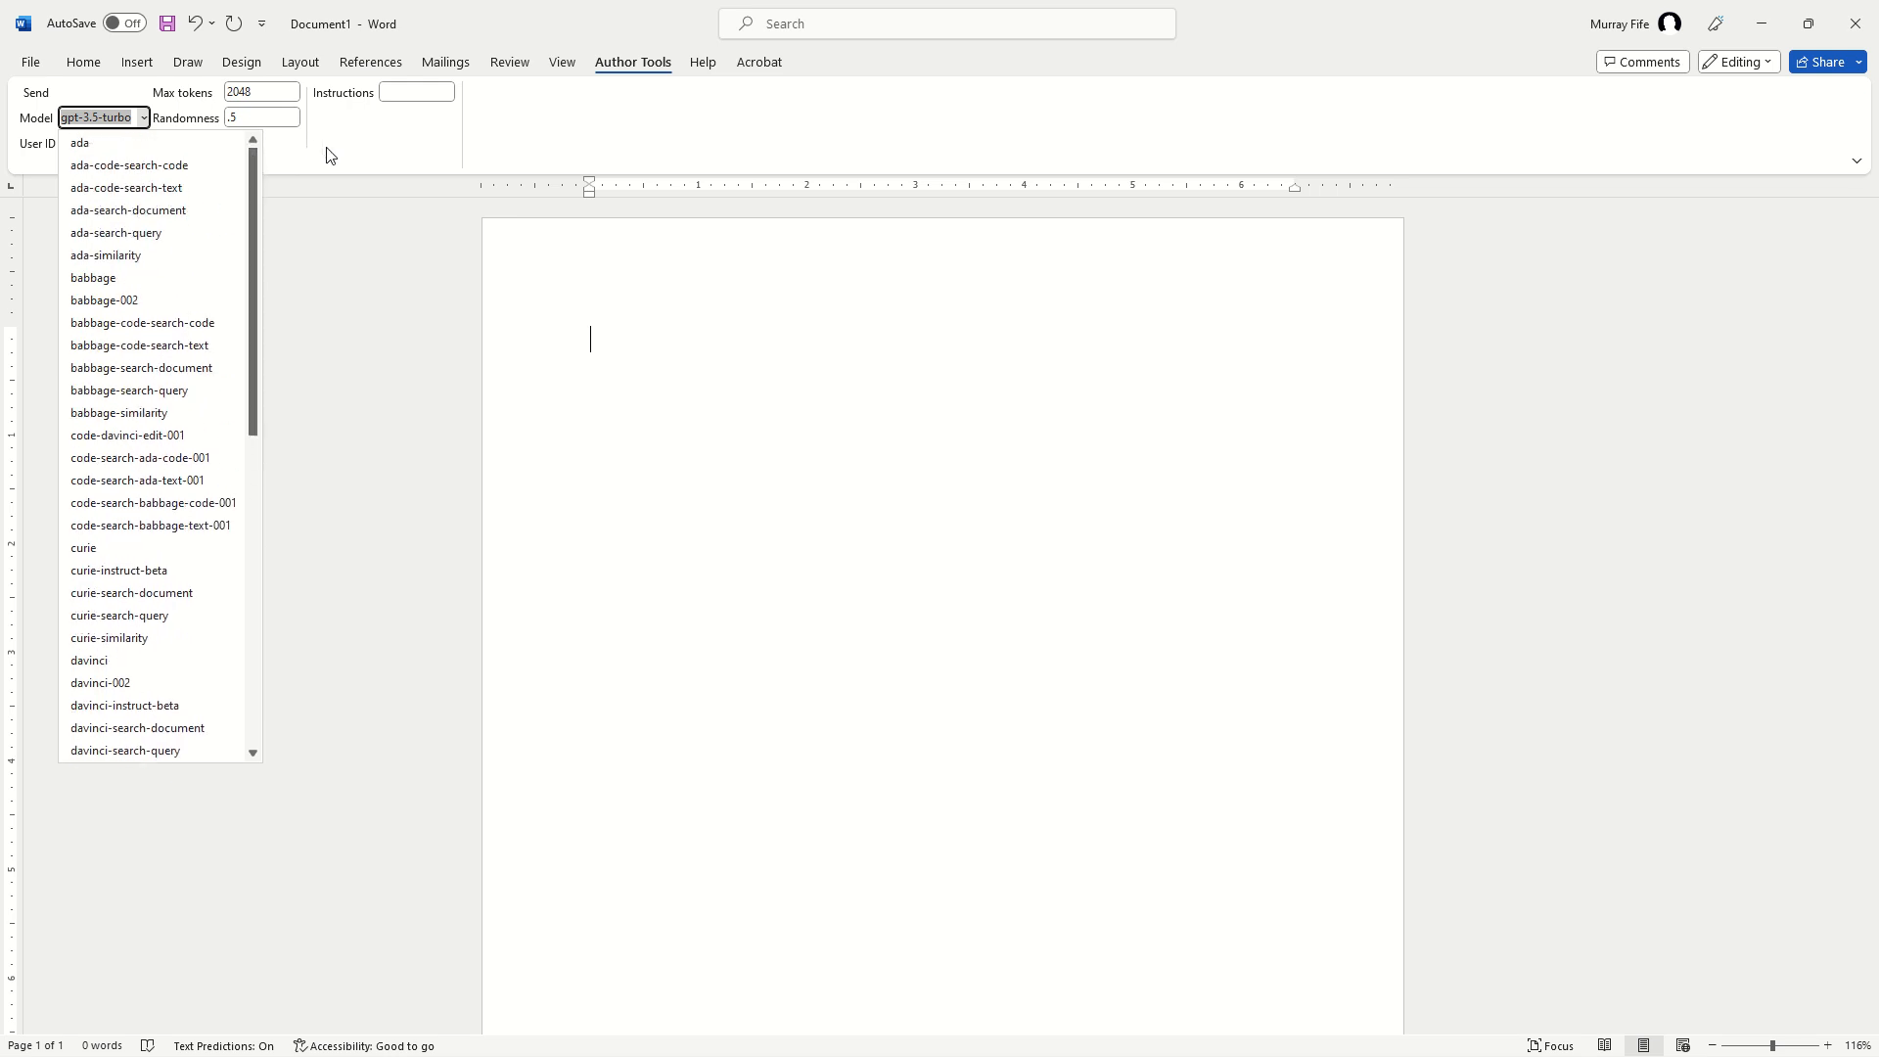
Write the prompt "Write a story about a chicken and a donkey having a gunfight" in the document and send it to ChatGPT.
click(654, 323)
text(W)
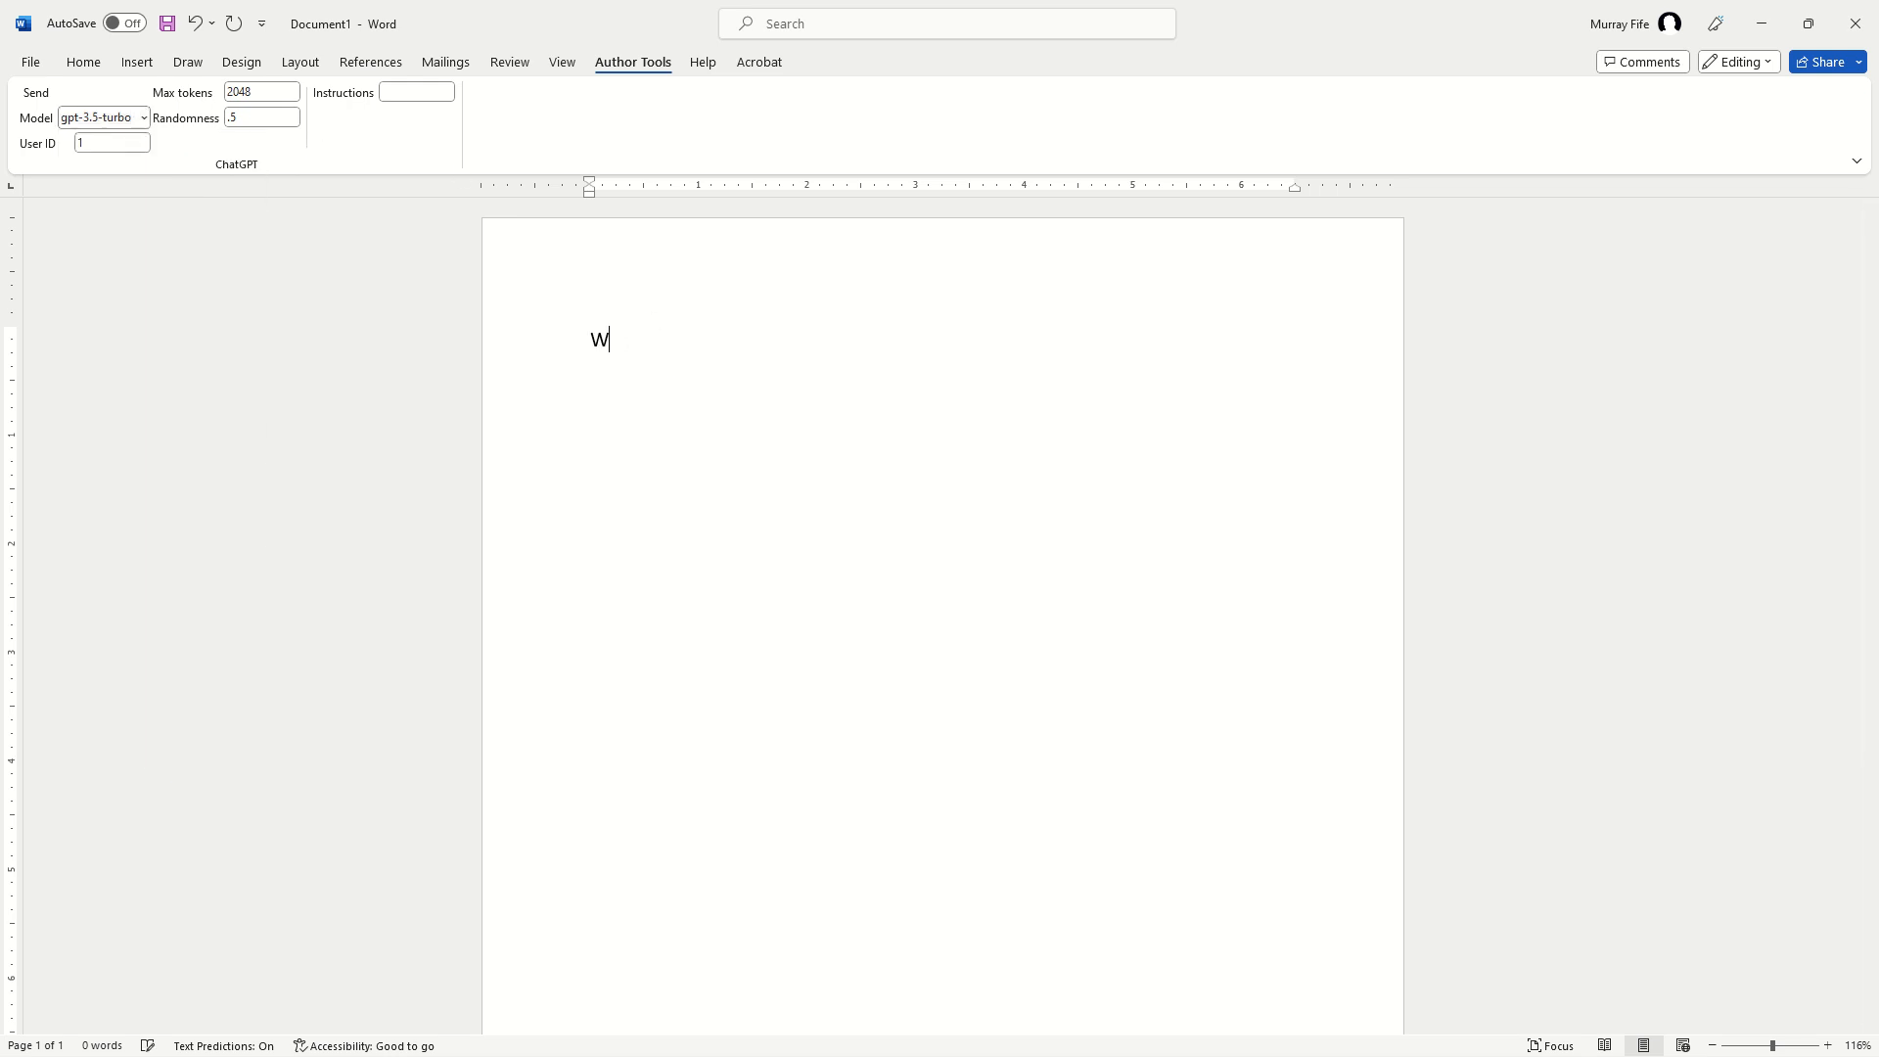
text(rite a sto)
key(BackSpace)
text(ory about a chicken)
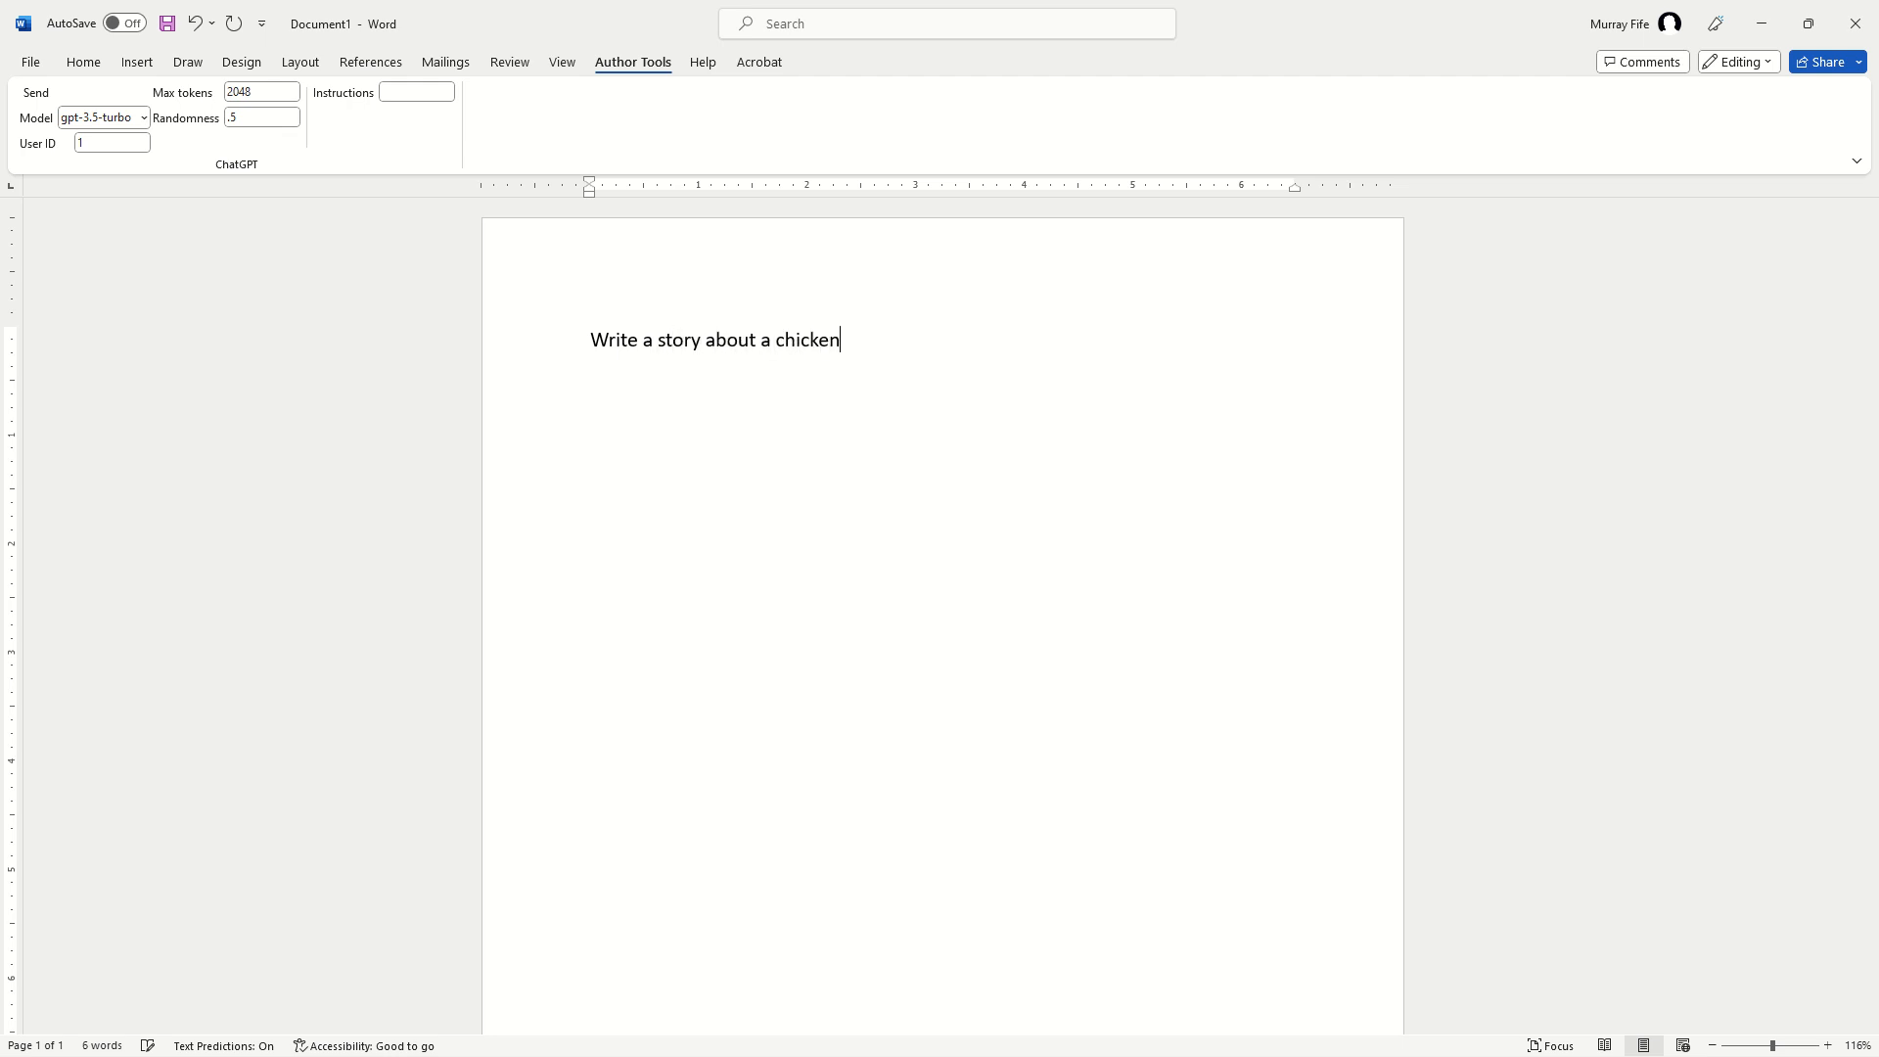
text( and a donkey having a gunfight)
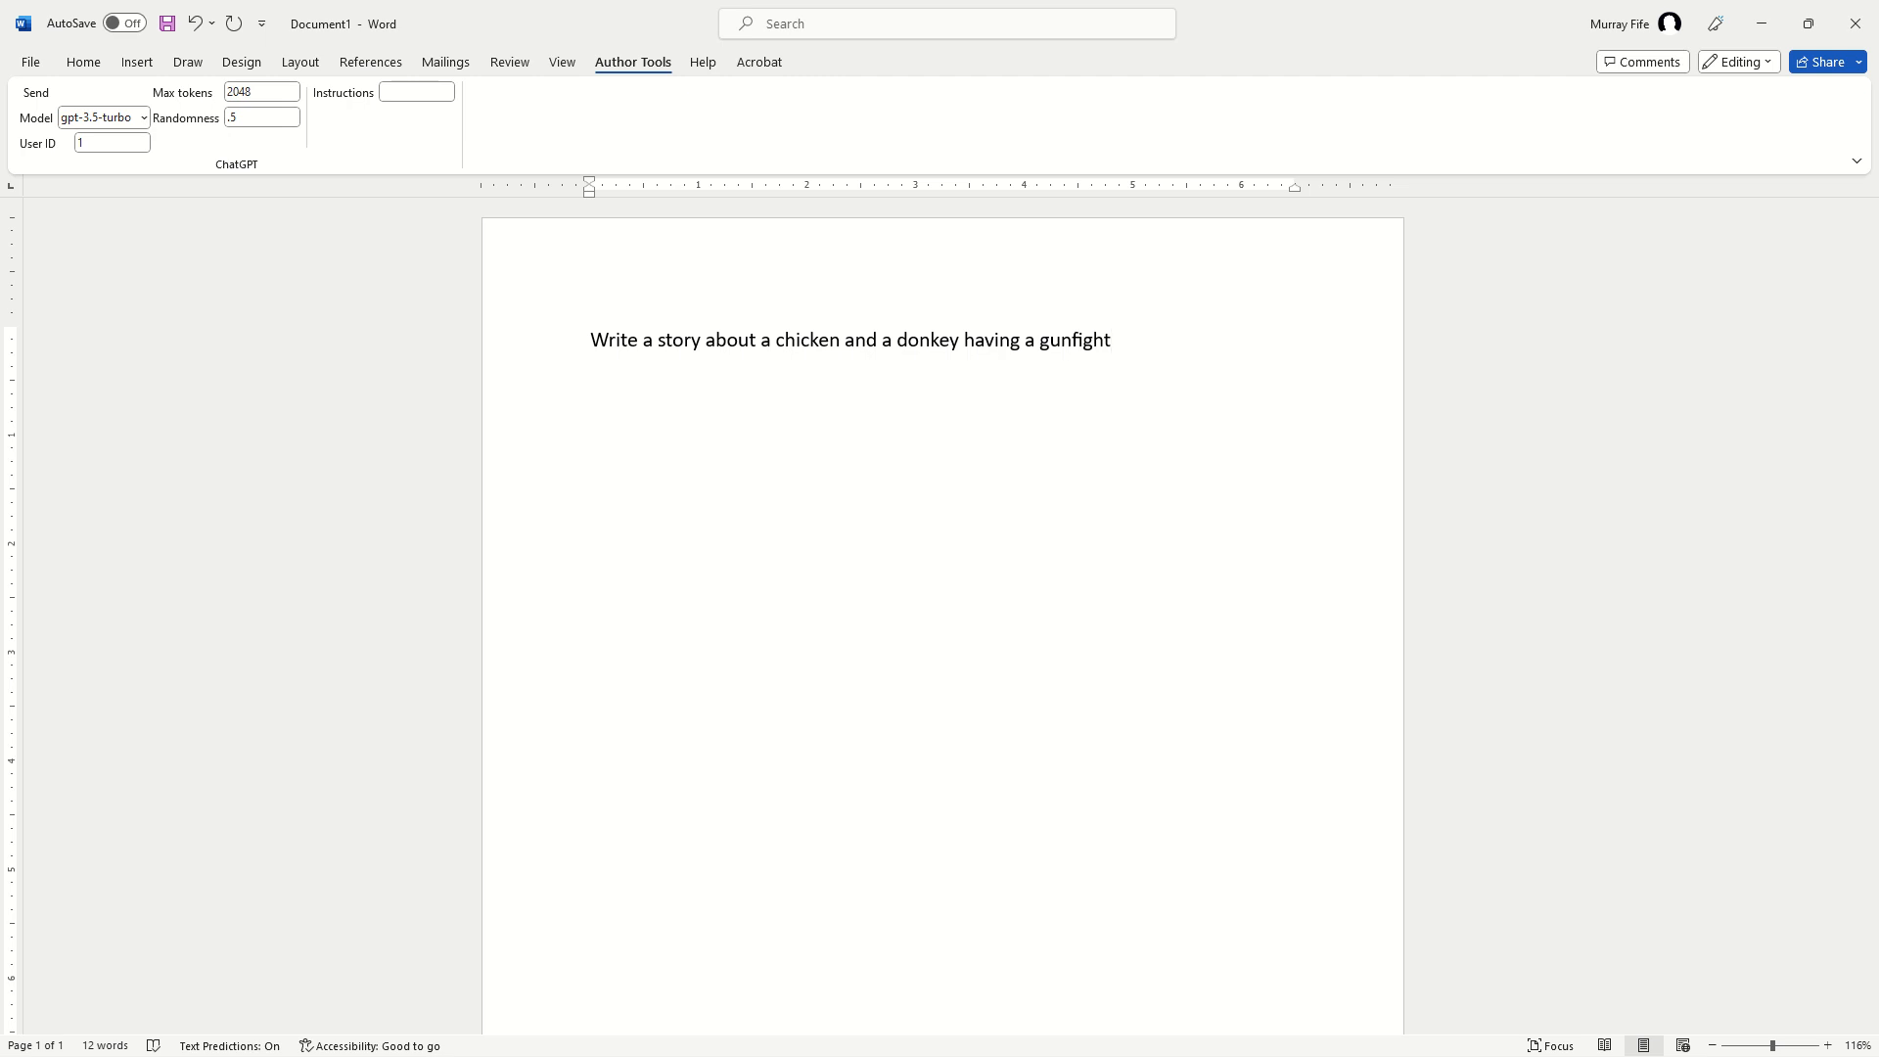
triple_click(623, 330)
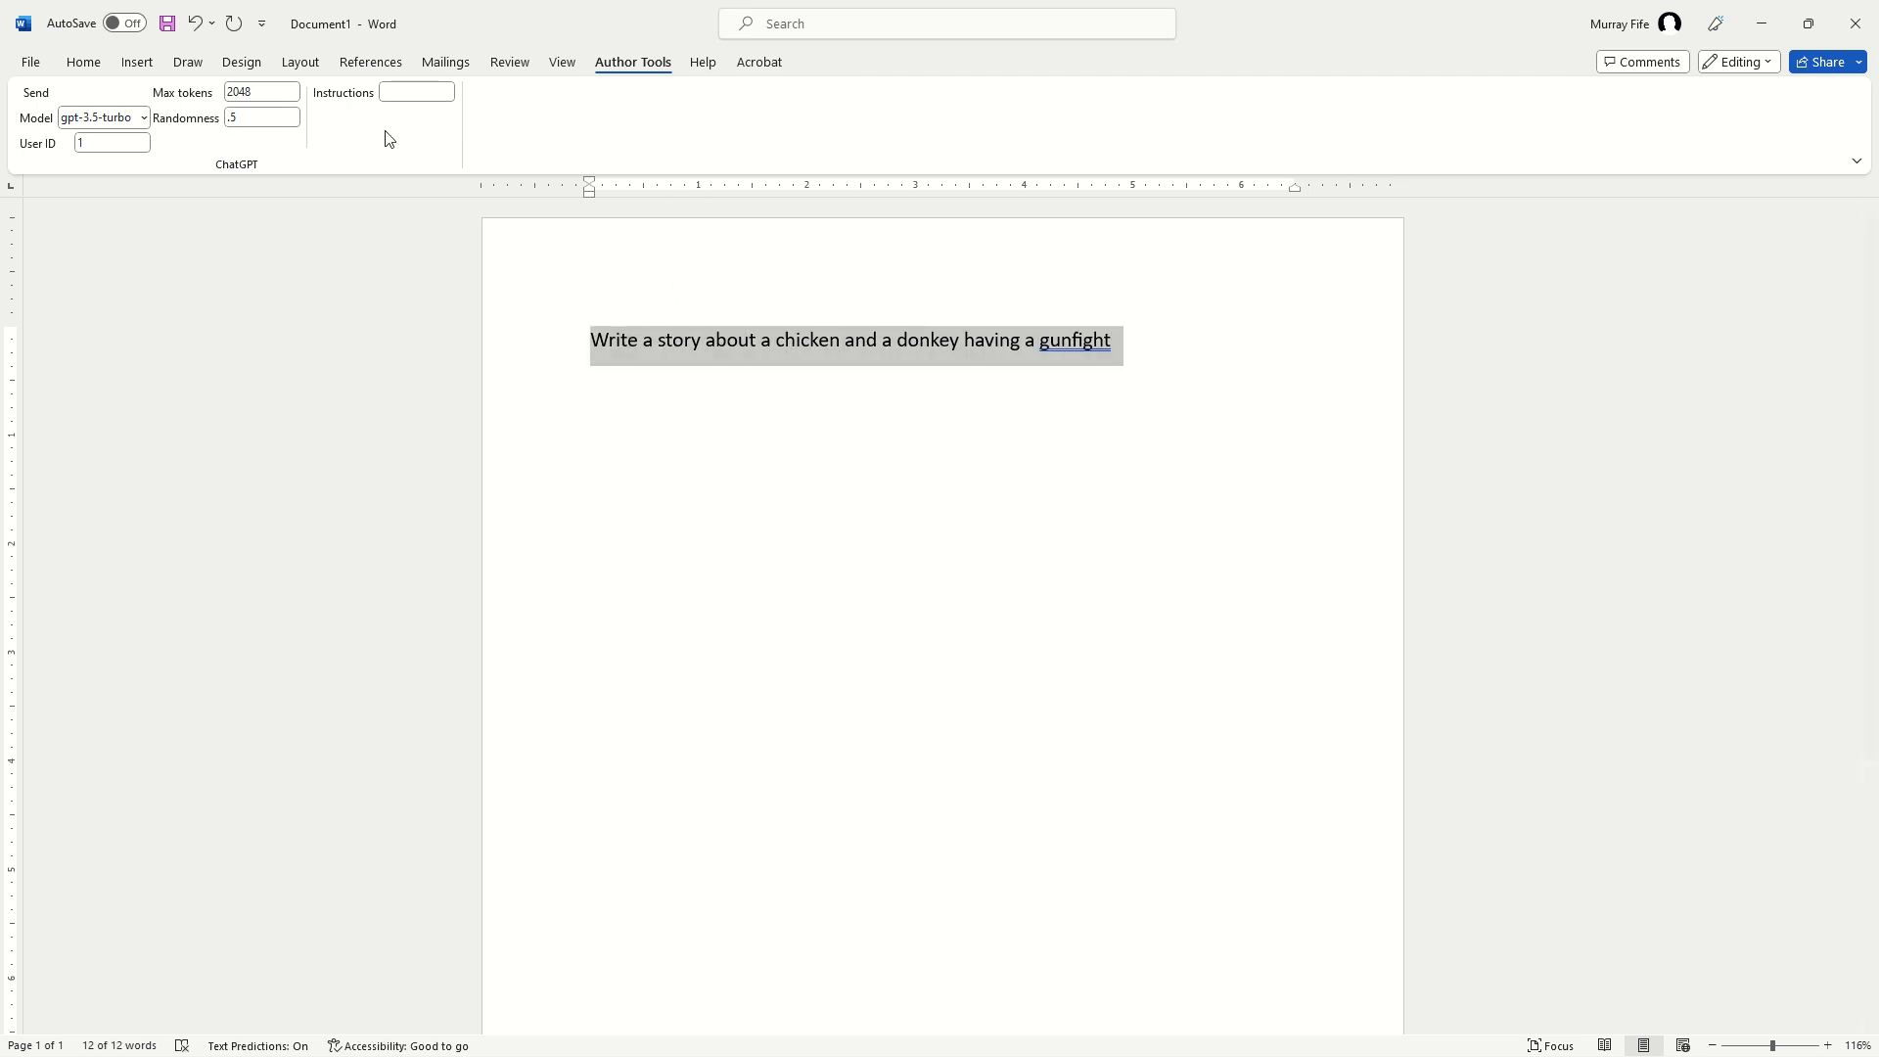
click(36, 98)
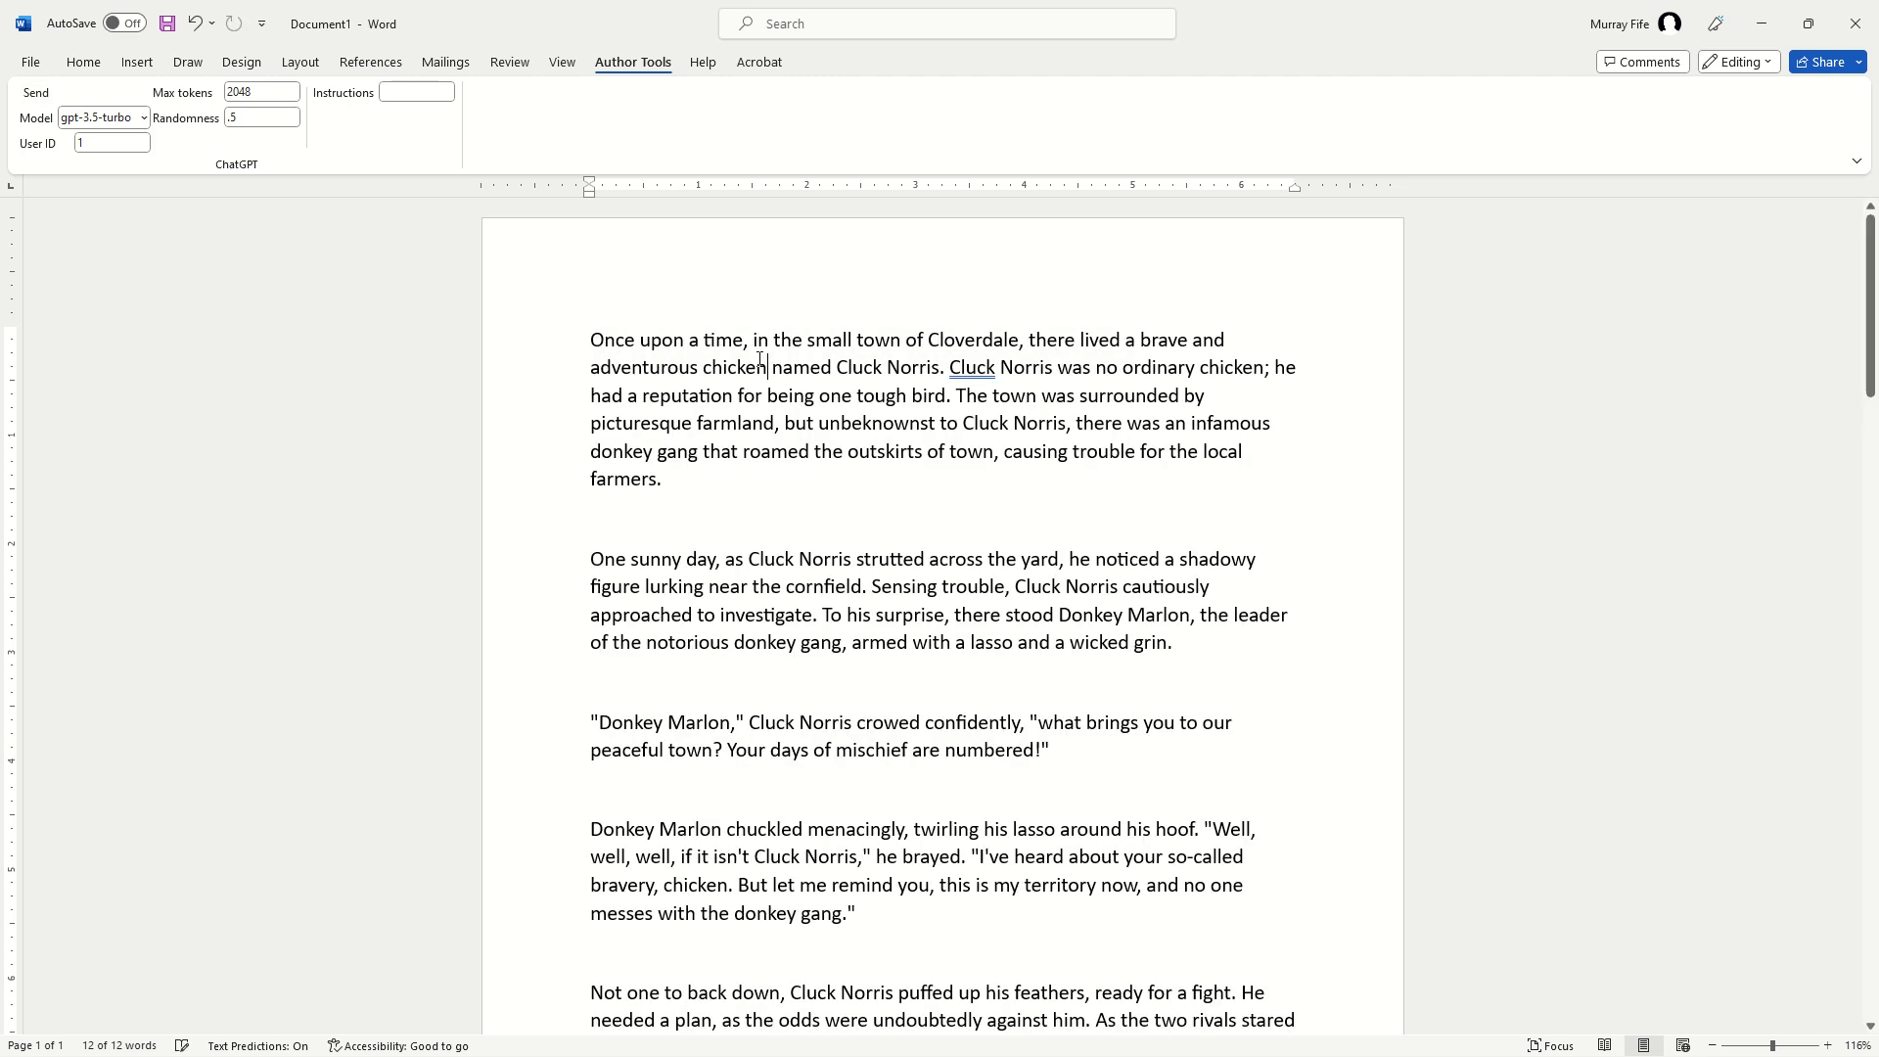
Have ChatGPT replace the whole story with a summary, using the instruction "Summarize this".
click(588, 340)
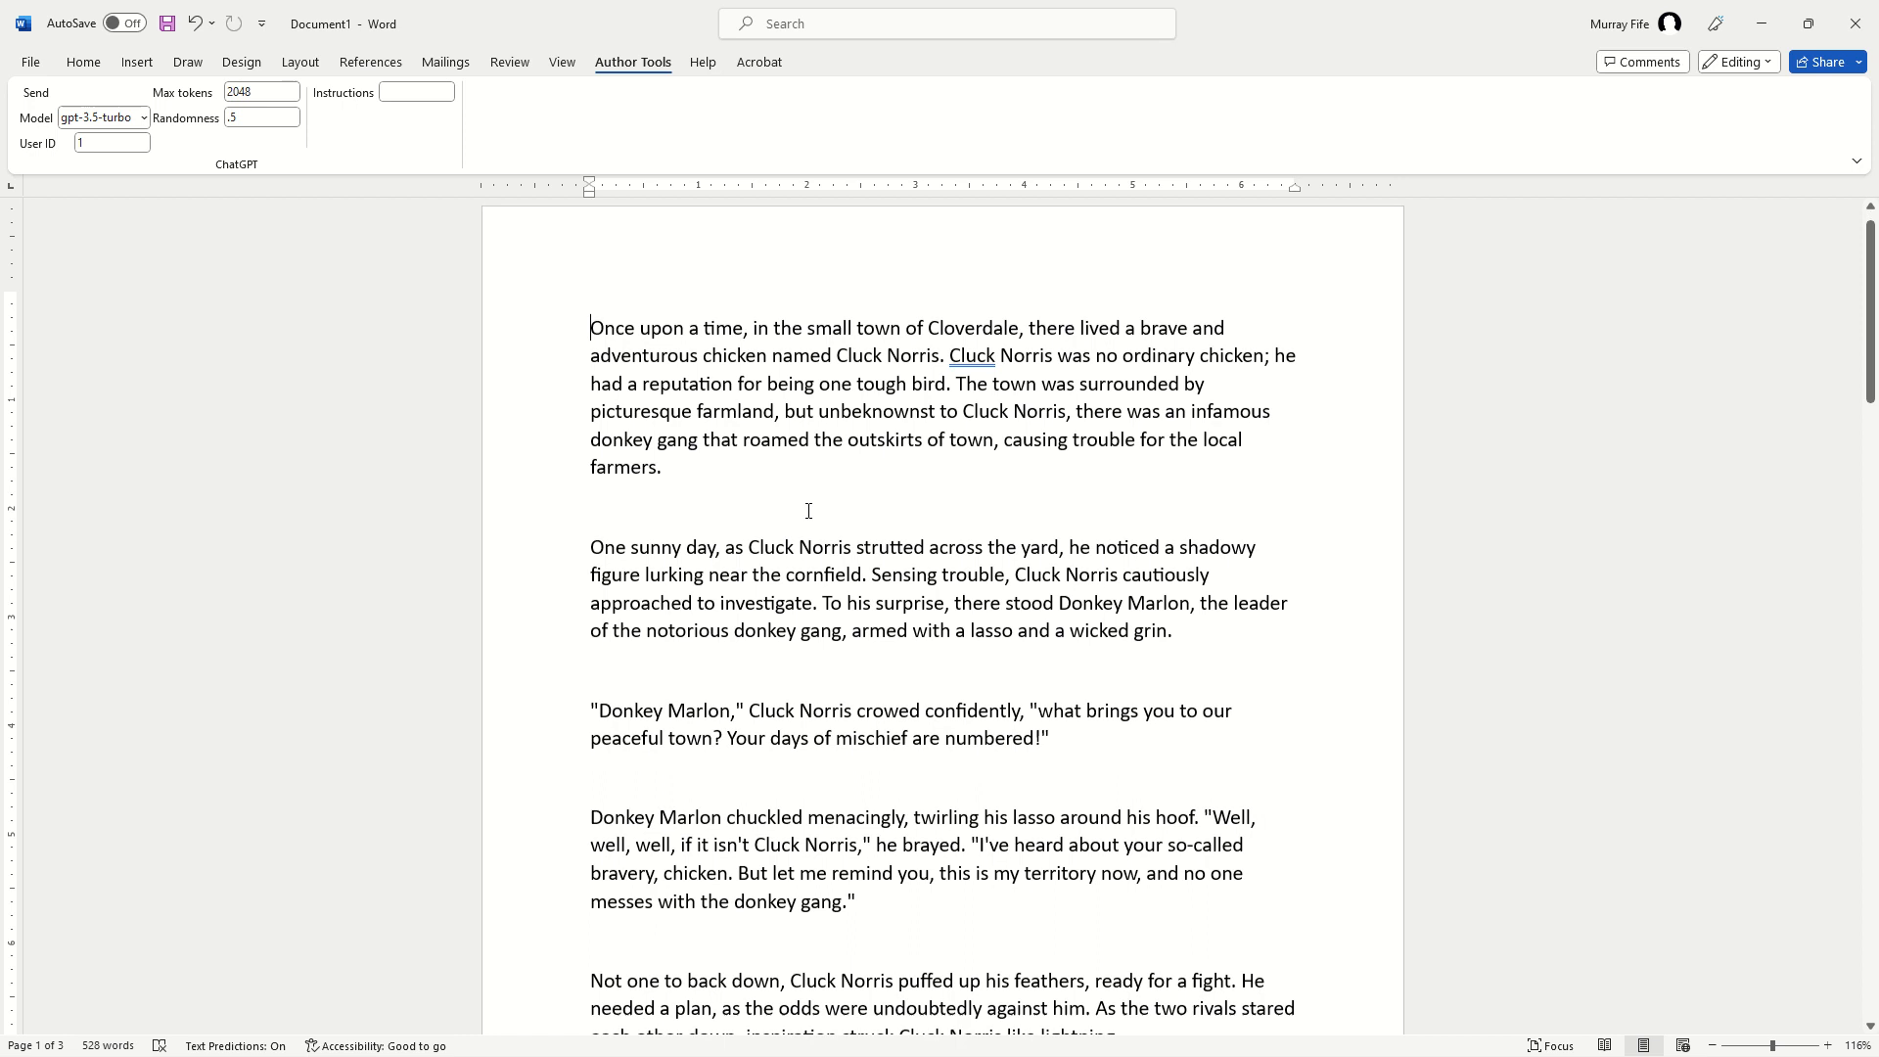
scroll(742, 441, down, 3)
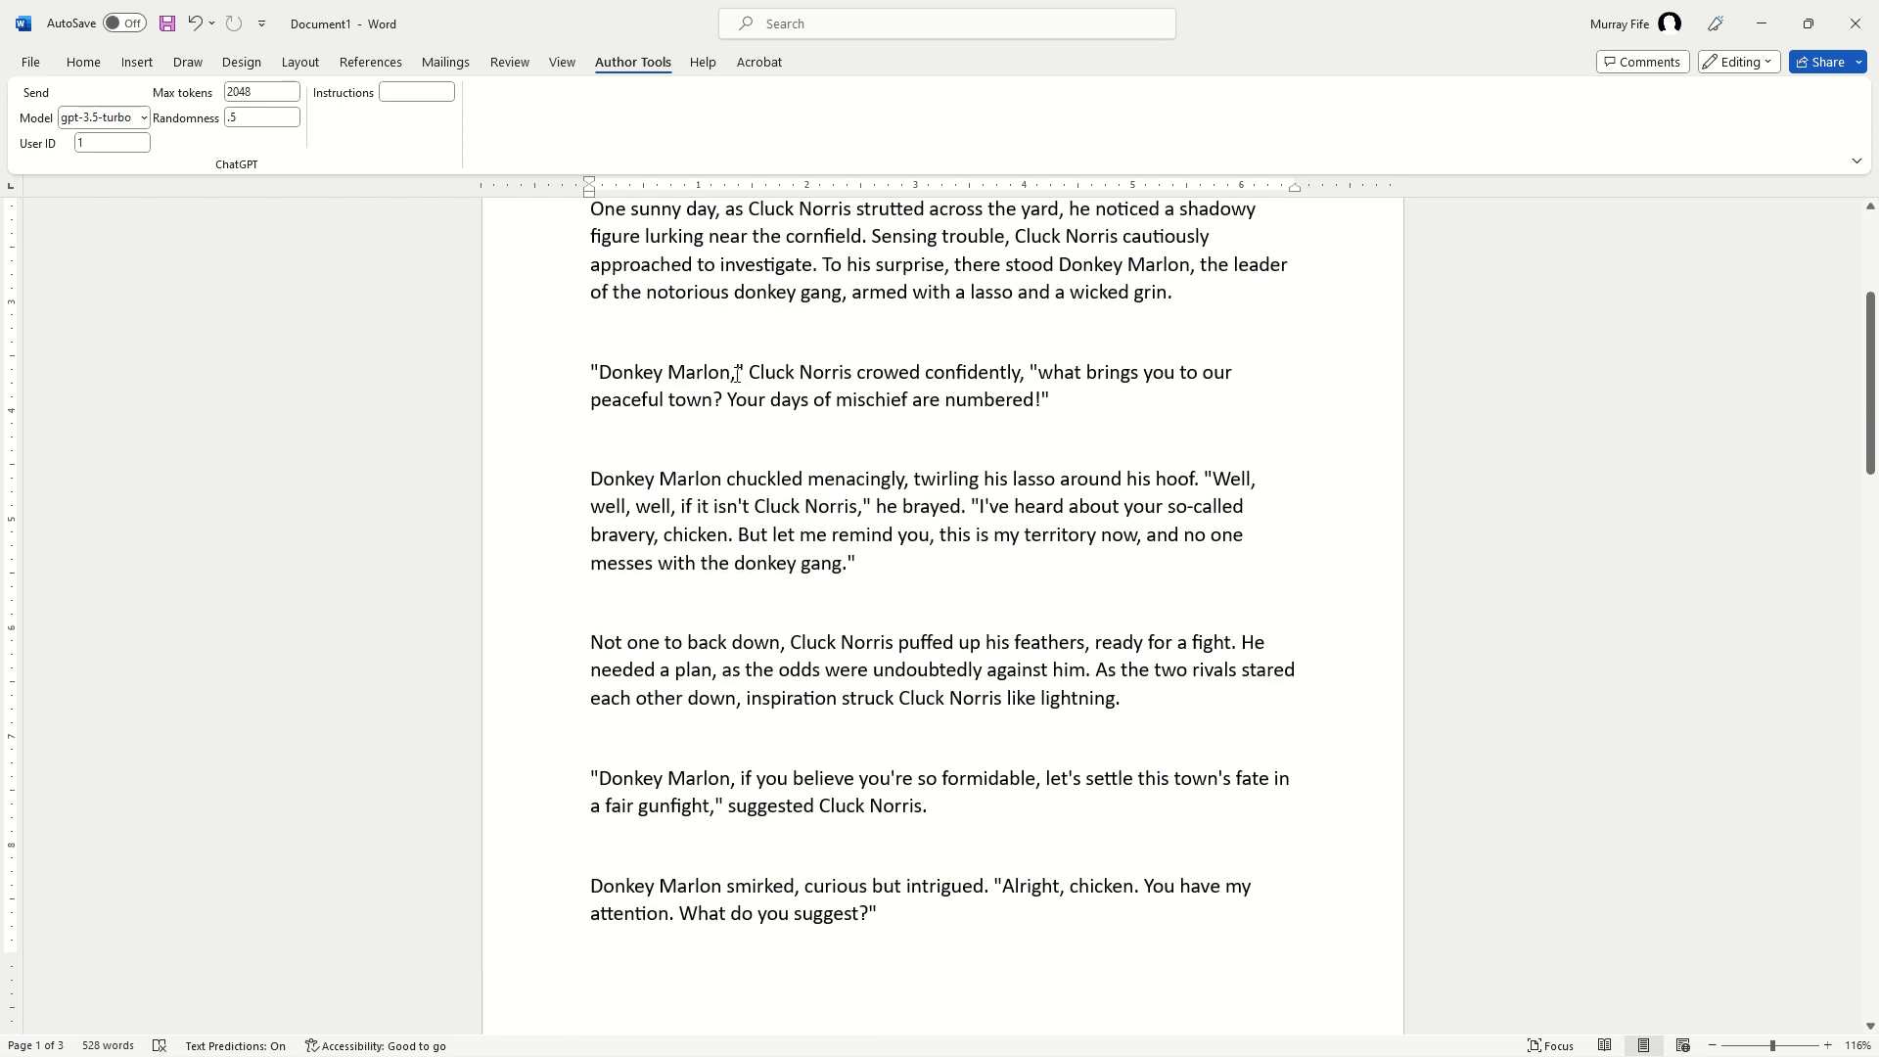
scroll(740, 387, down, 8)
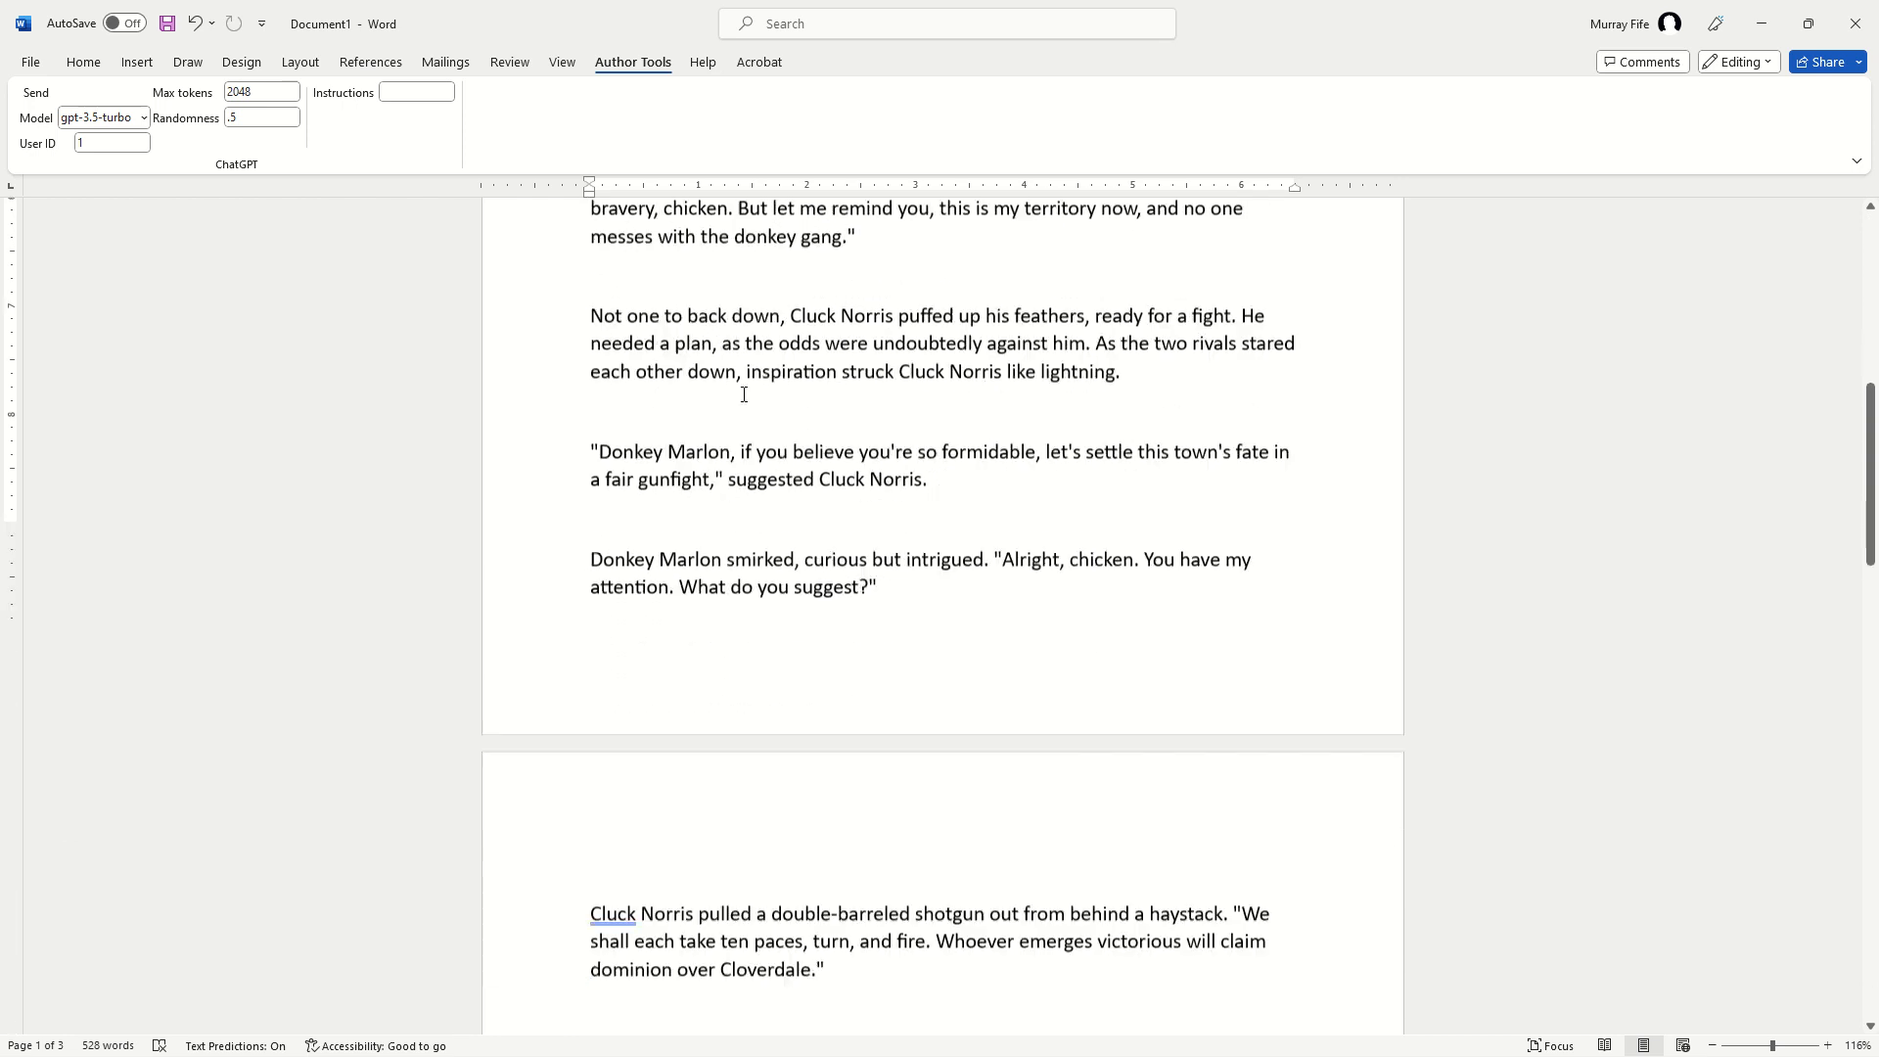
scroll(754, 392, down, 11)
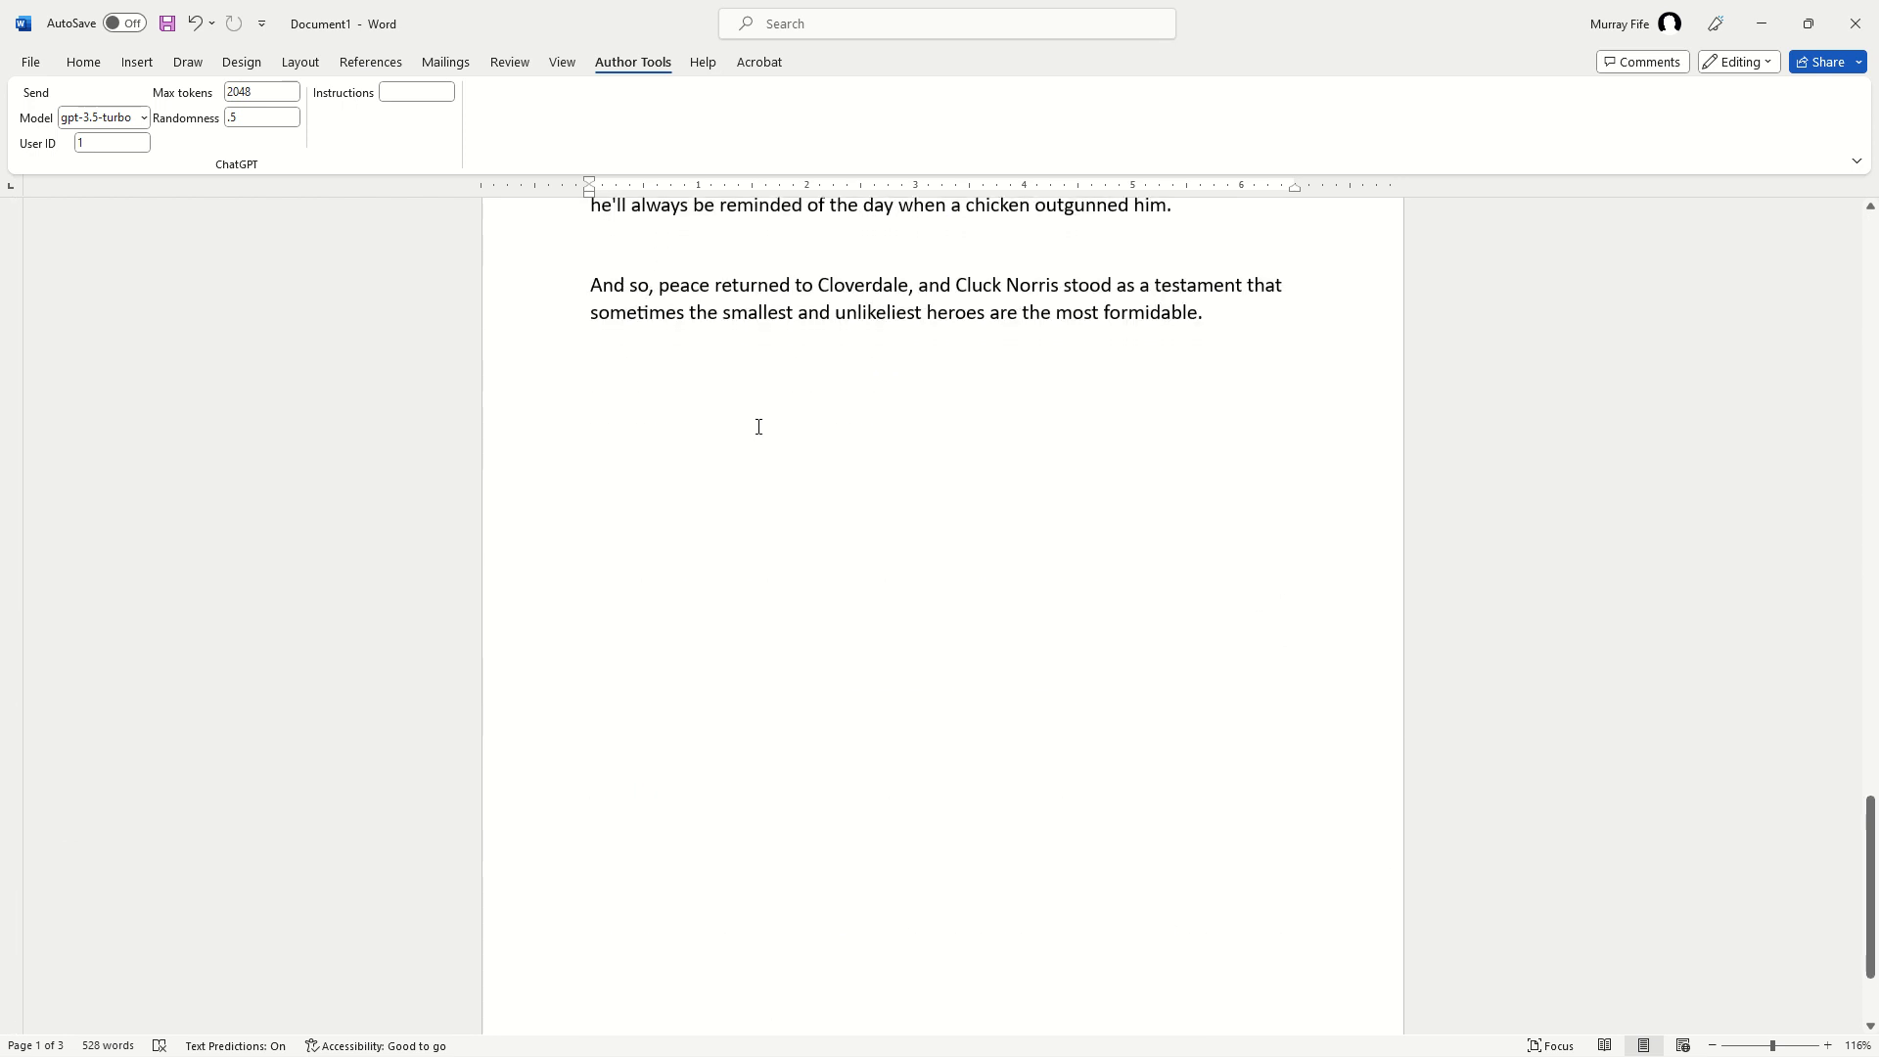
scroll(912, 462, up, 20)
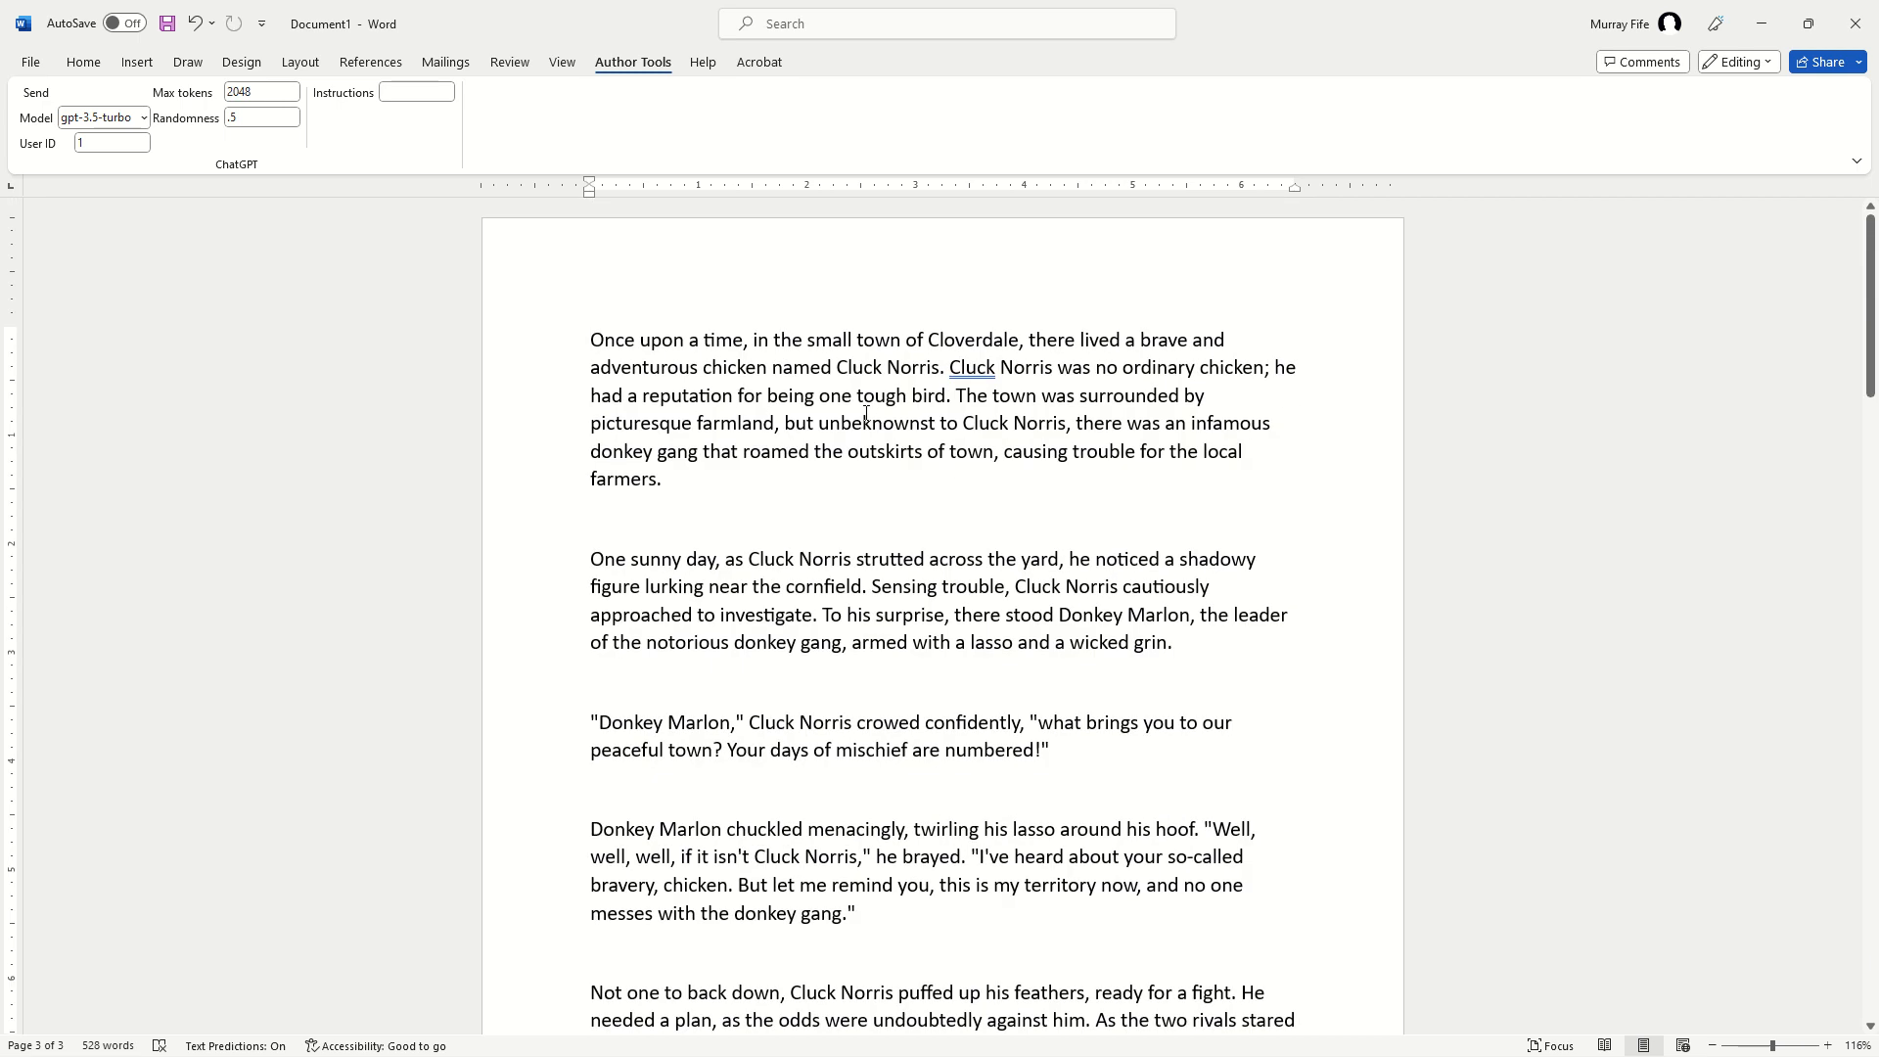
key(ctrl+a)
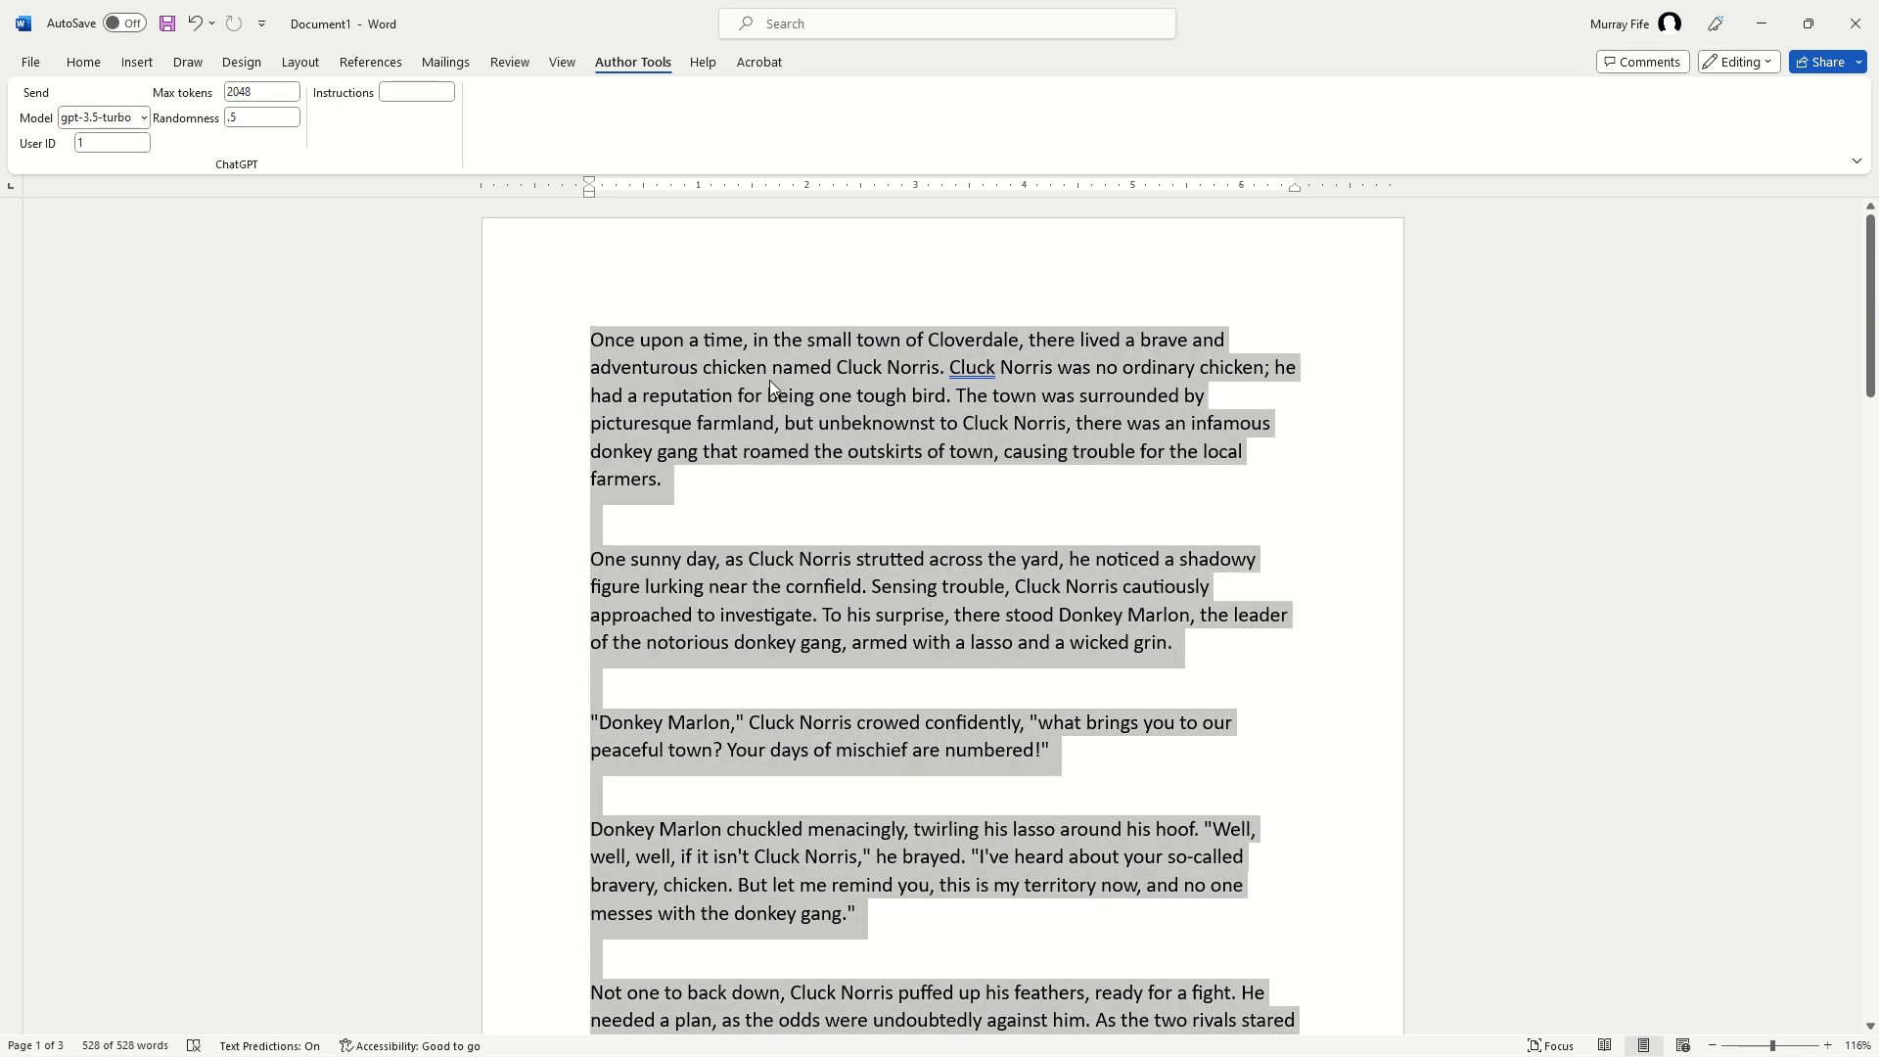
click(415, 98)
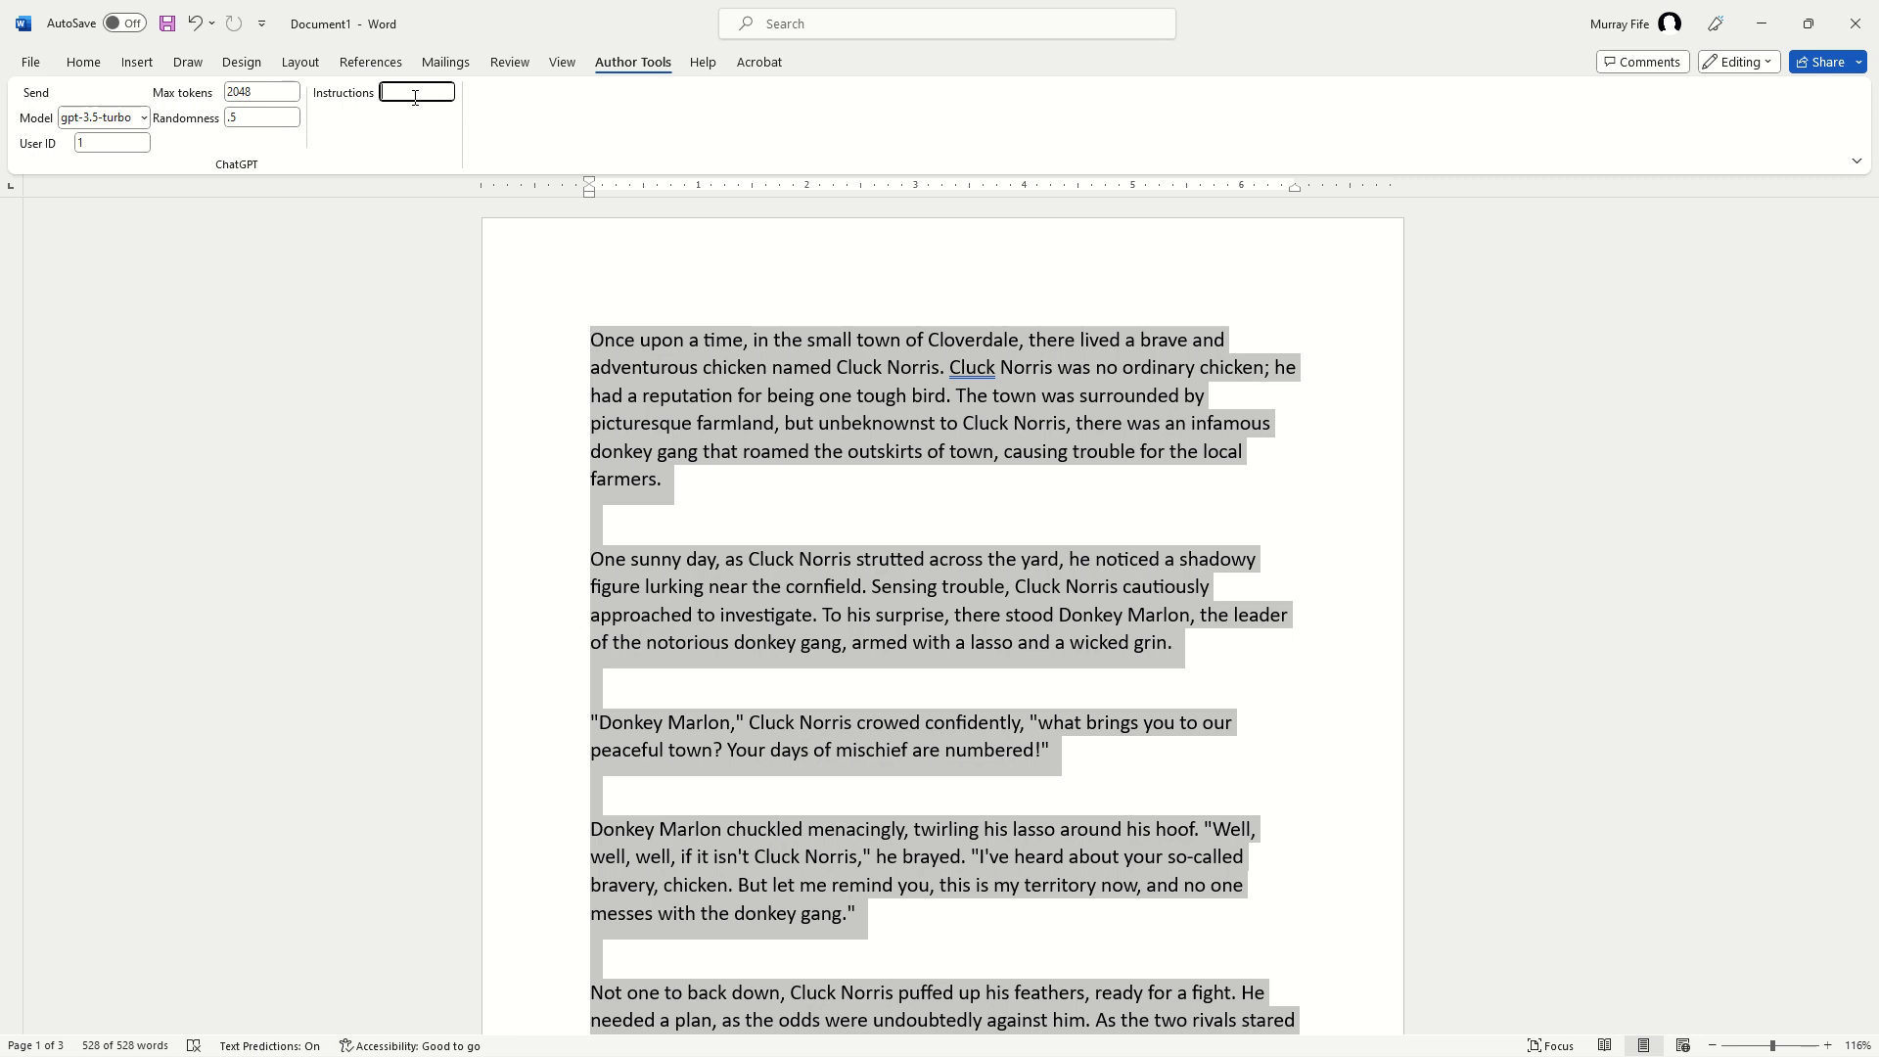
text(Summarize this)
click(49, 95)
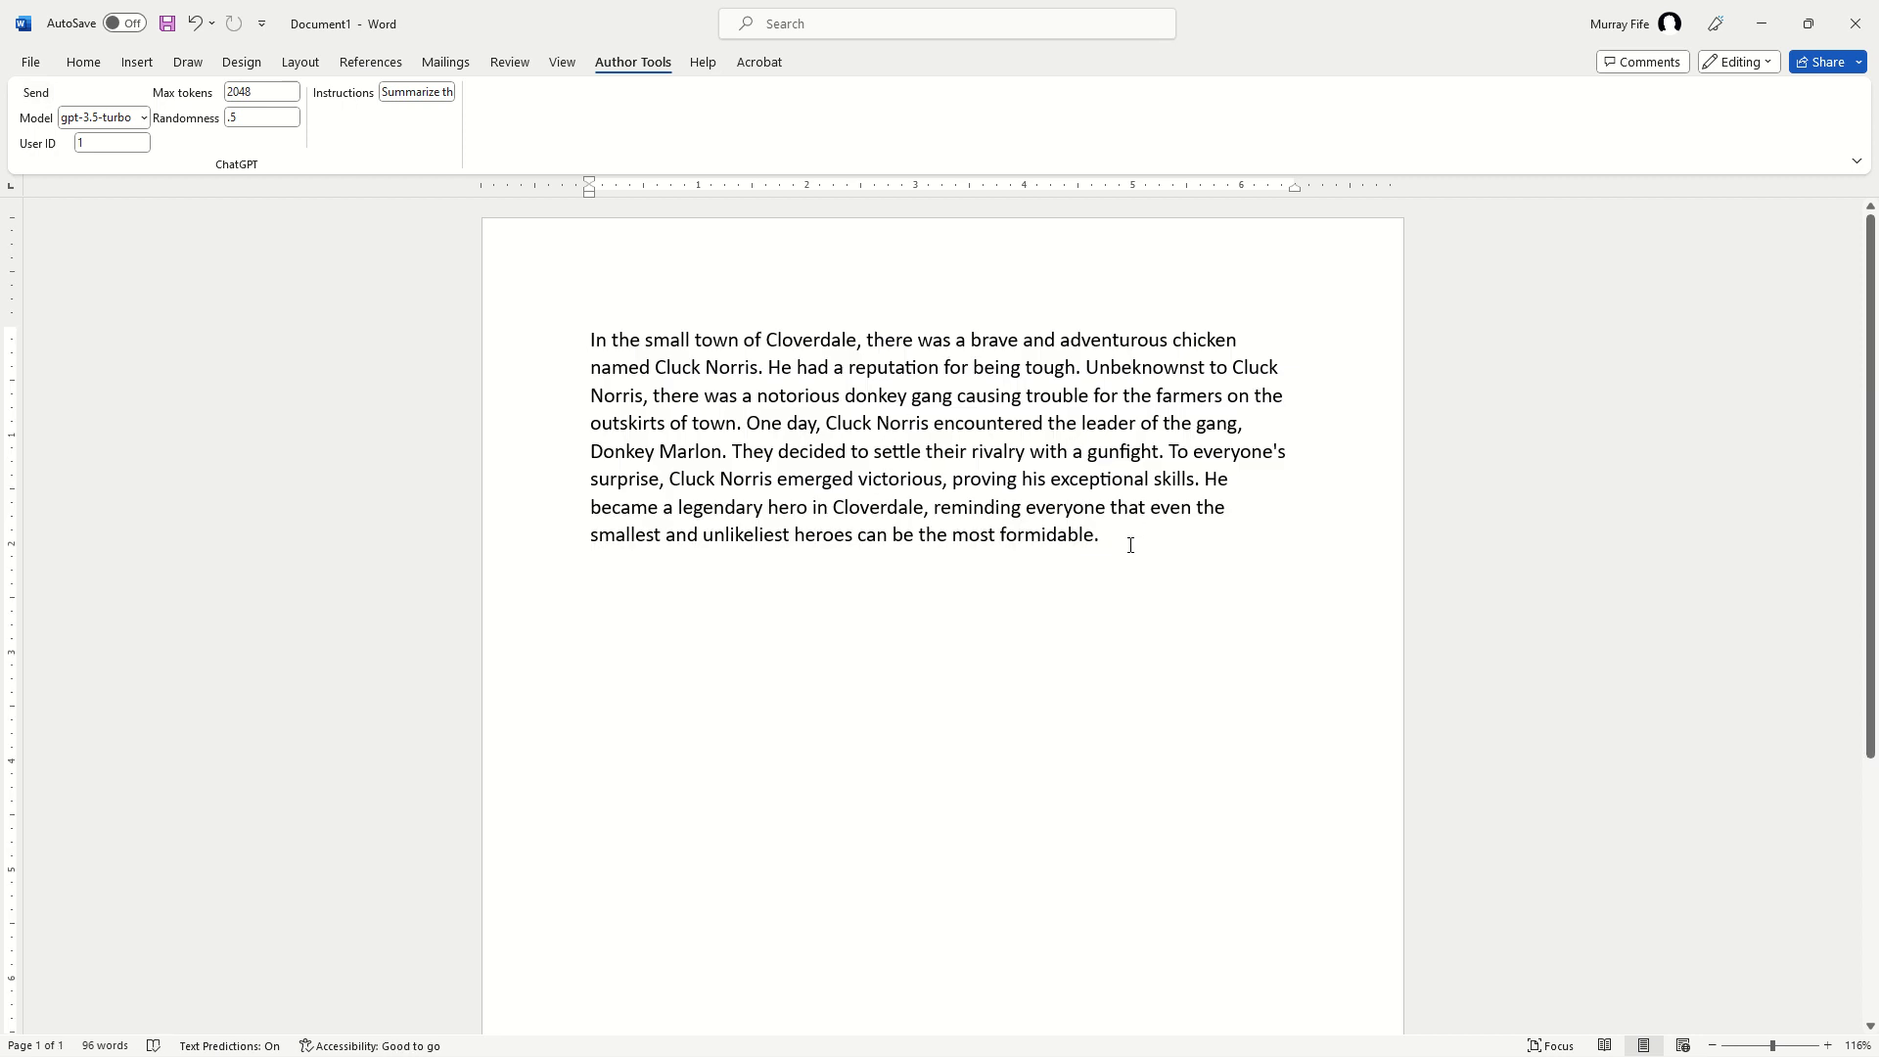
Have ChatGPT lengthen the summary paragraph, using the instruction "Expand on this".
drag(1131, 545, 594, 339)
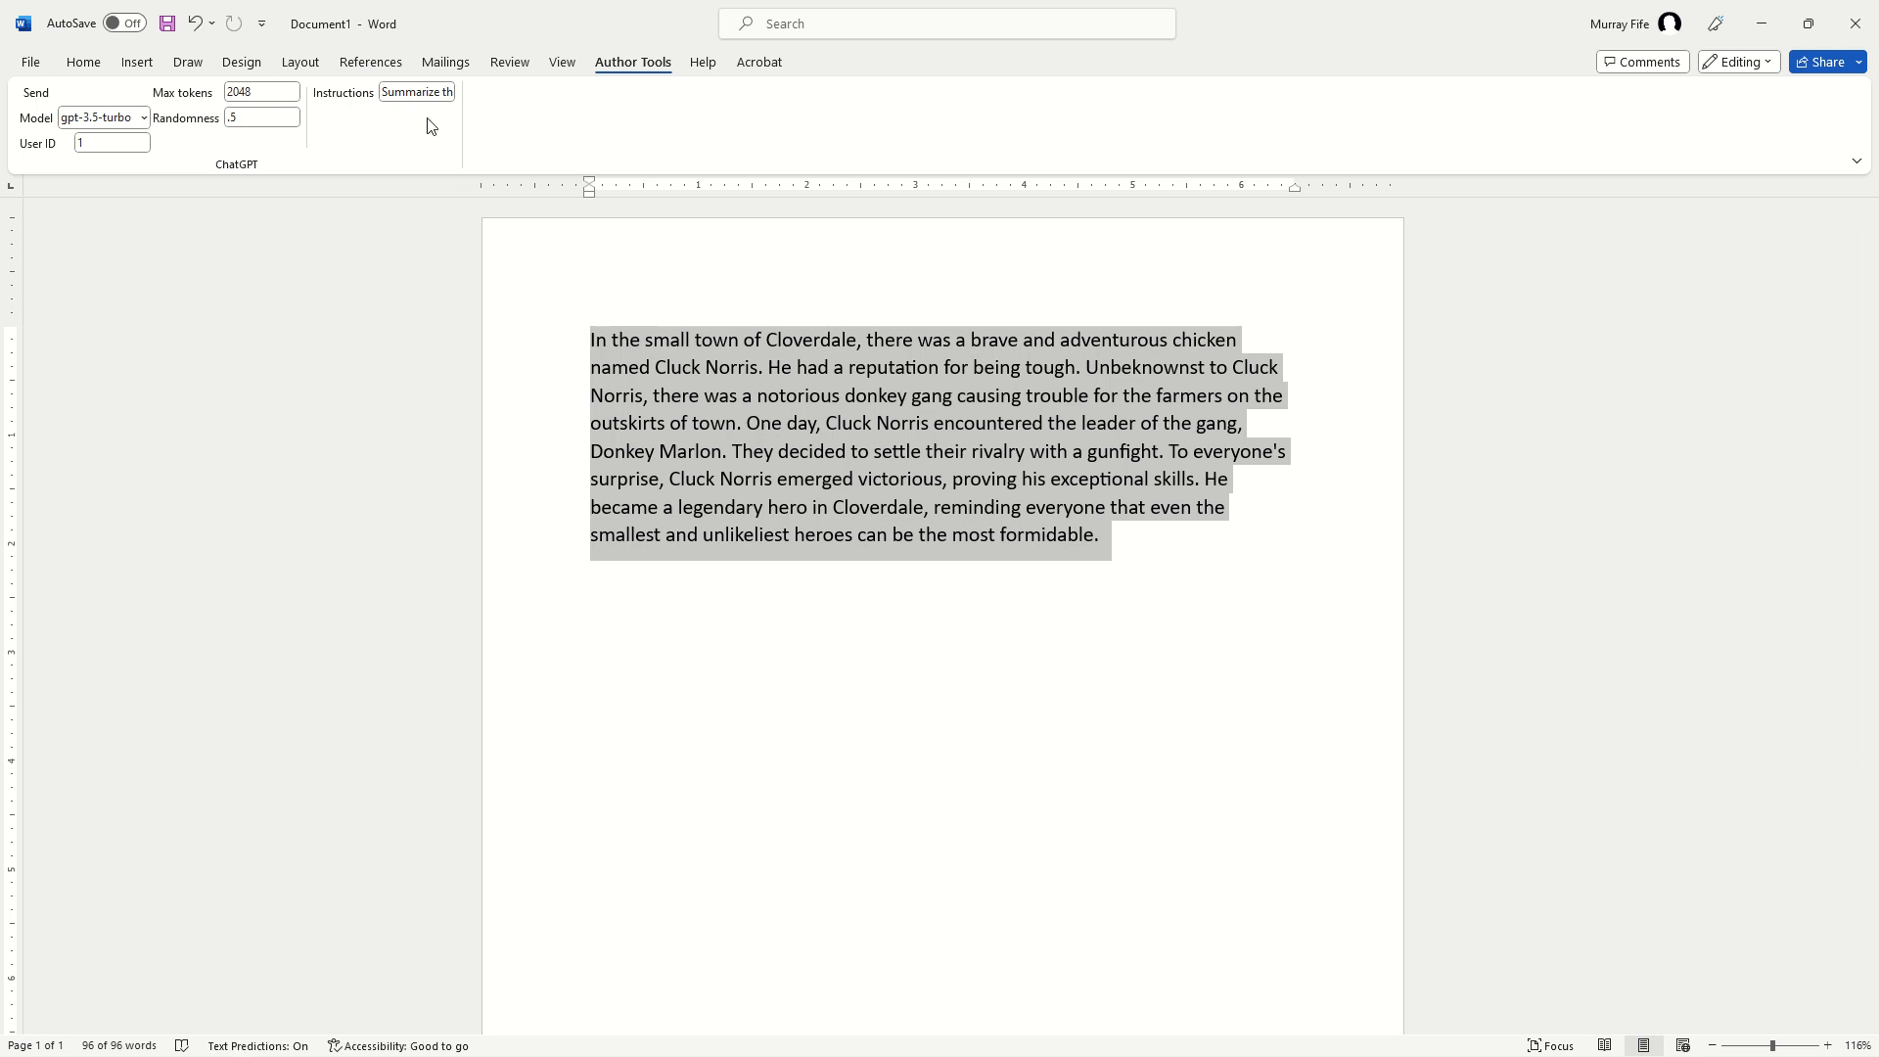
click(419, 92)
text(Expand o)
text(n this)
key(shift+End)
key(BackSpace)
click(33, 101)
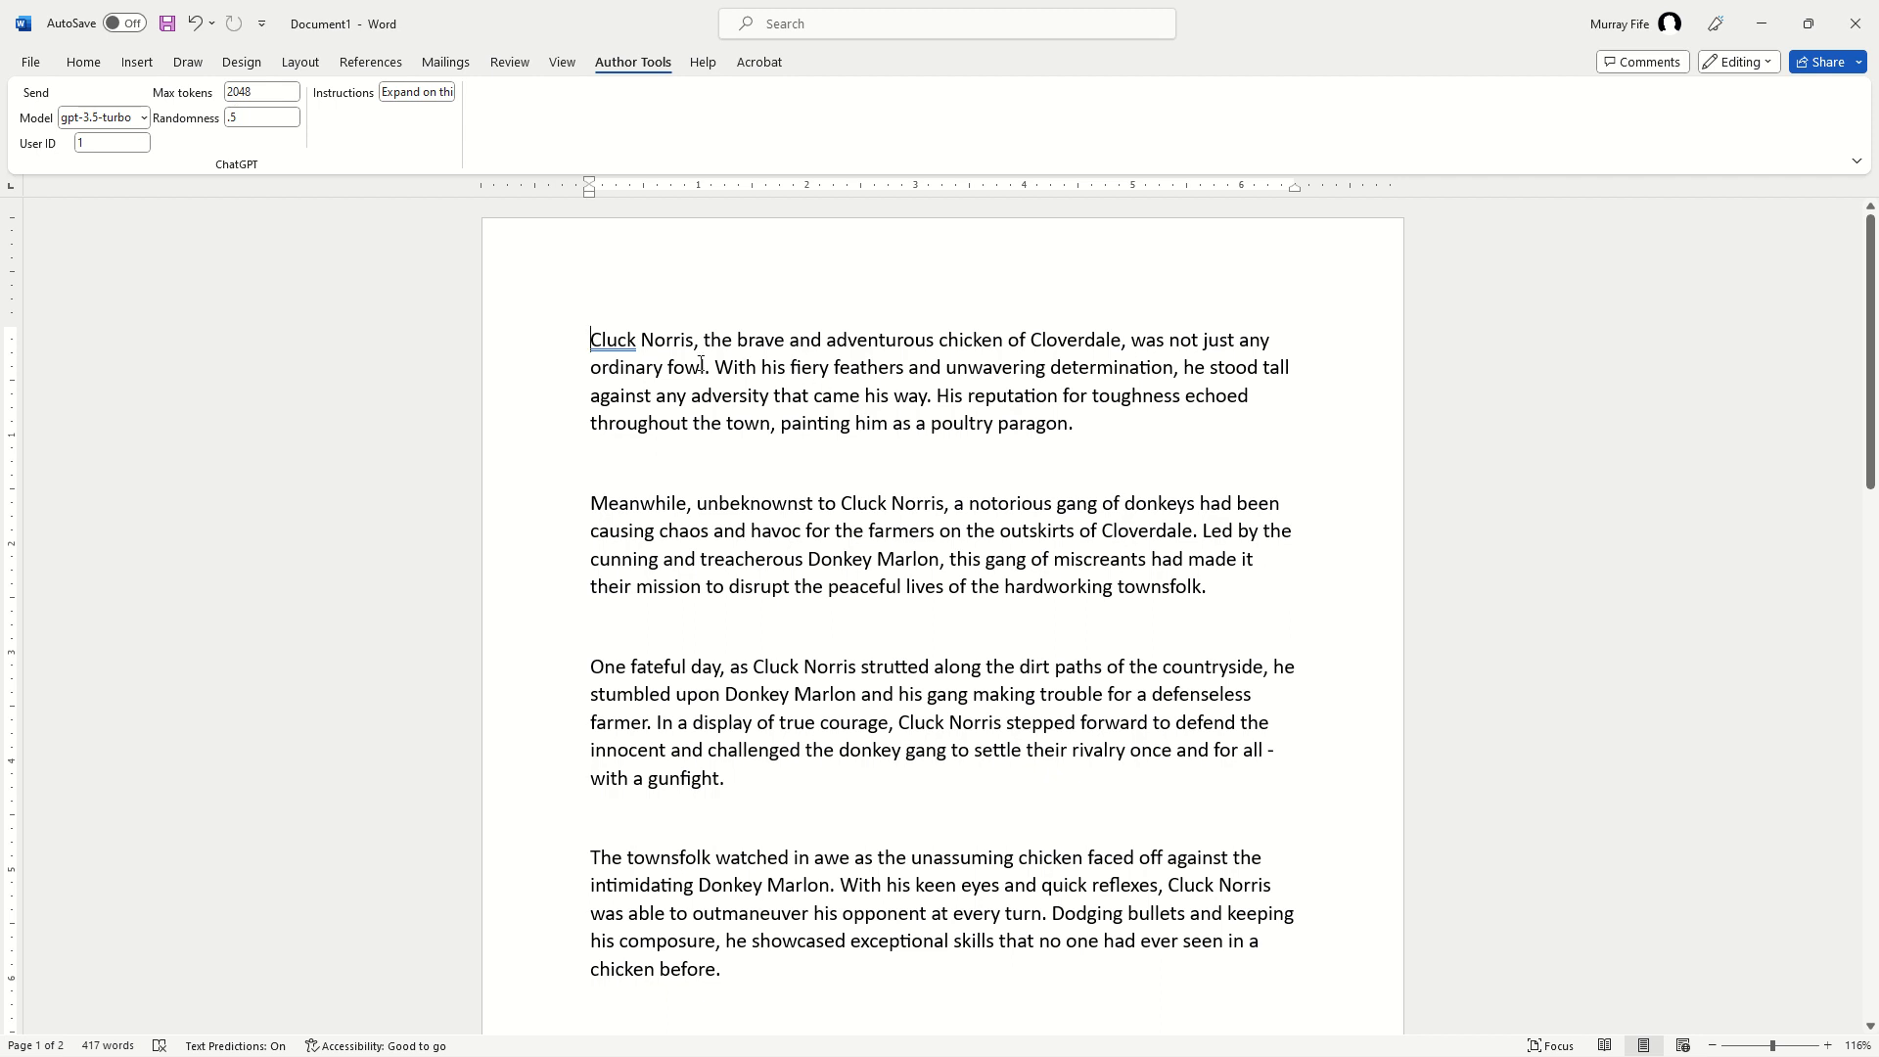
Duplicate the entire expanded story by pasting a copy of it at the end of the document.
scroll(741, 366, down, 5)
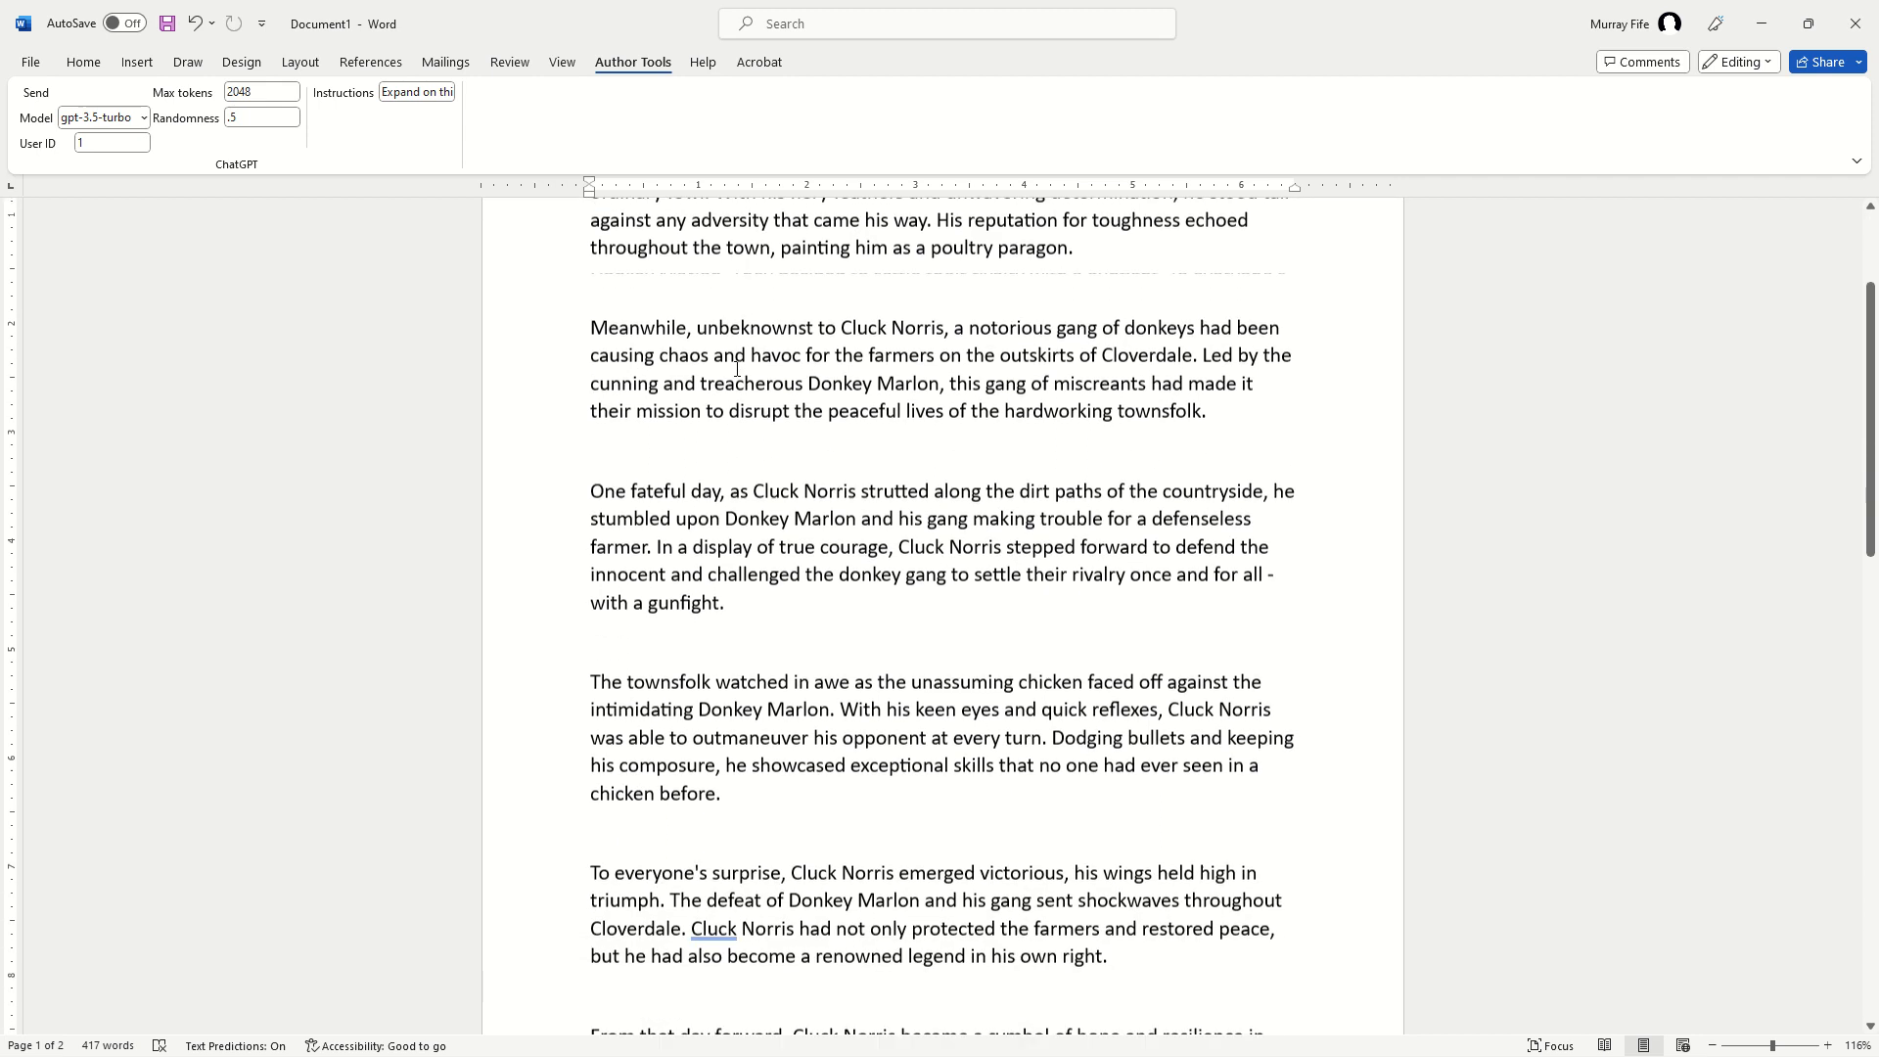
scroll(735, 372, down, 20)
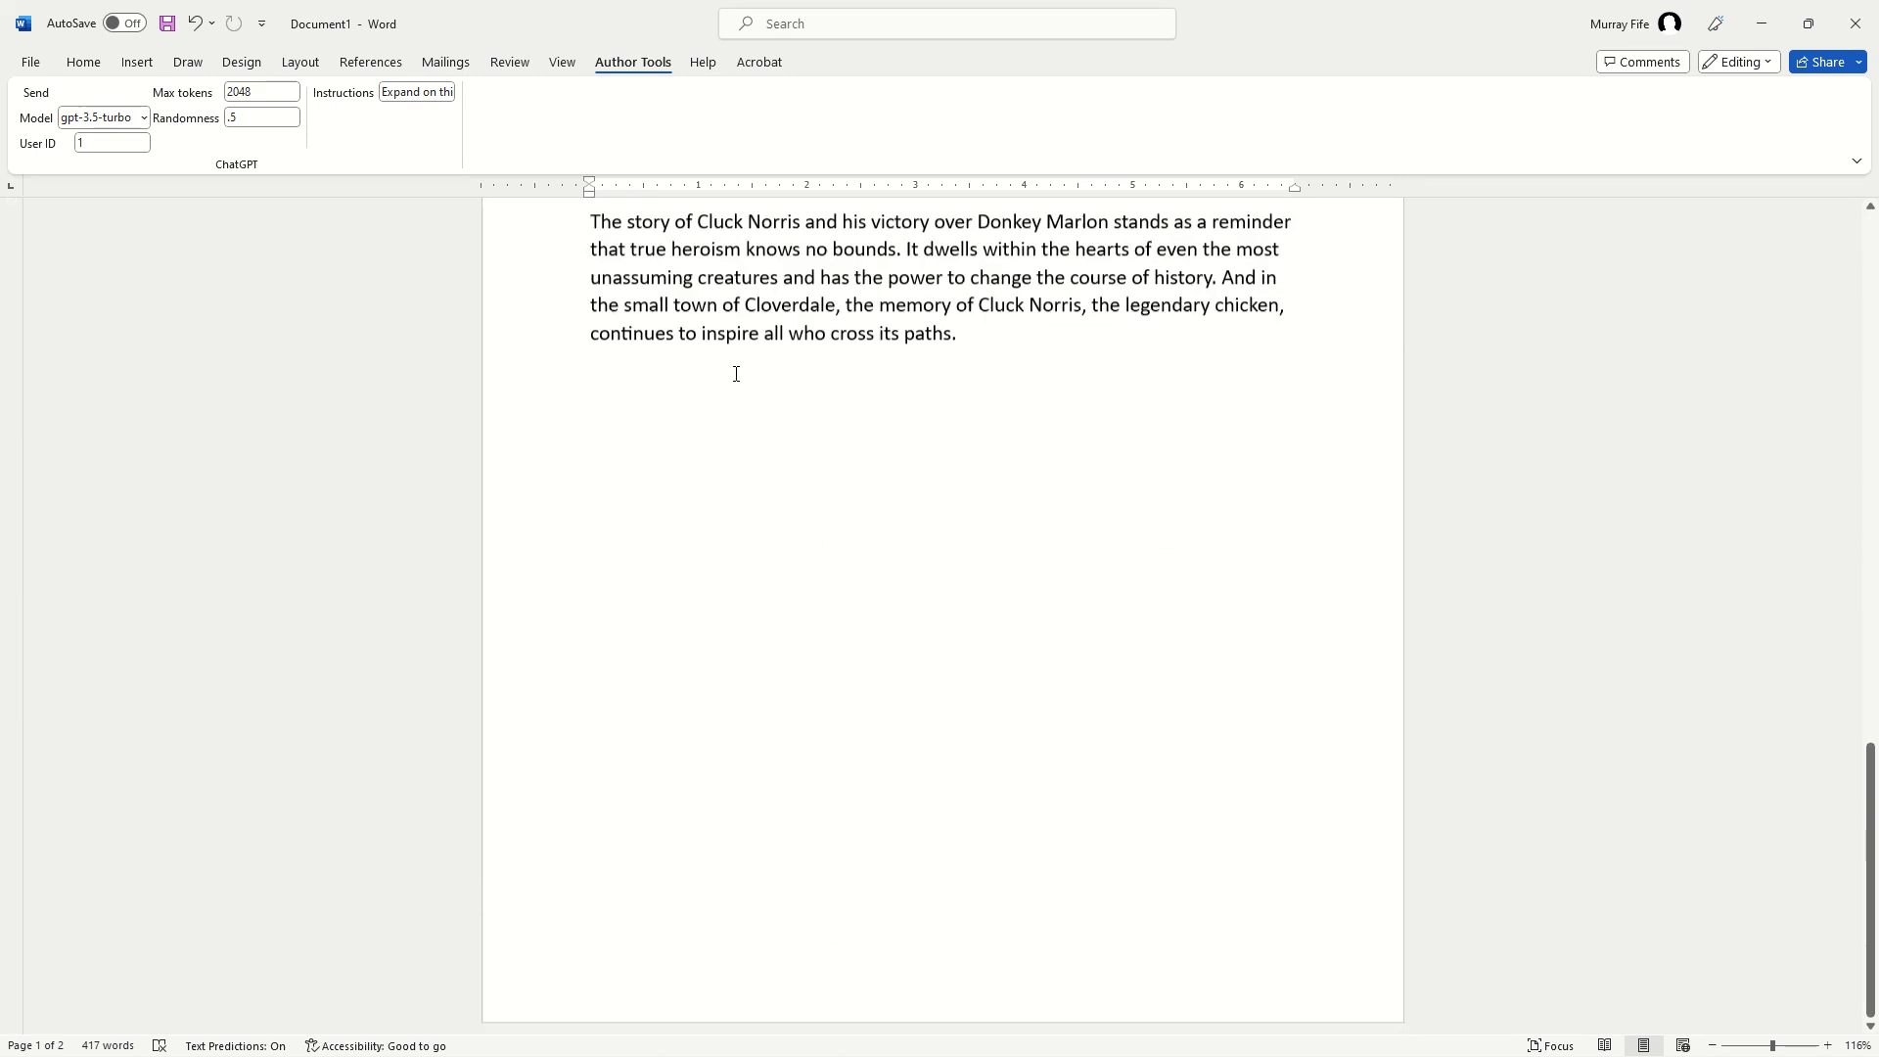
scroll(753, 374, up, 1)
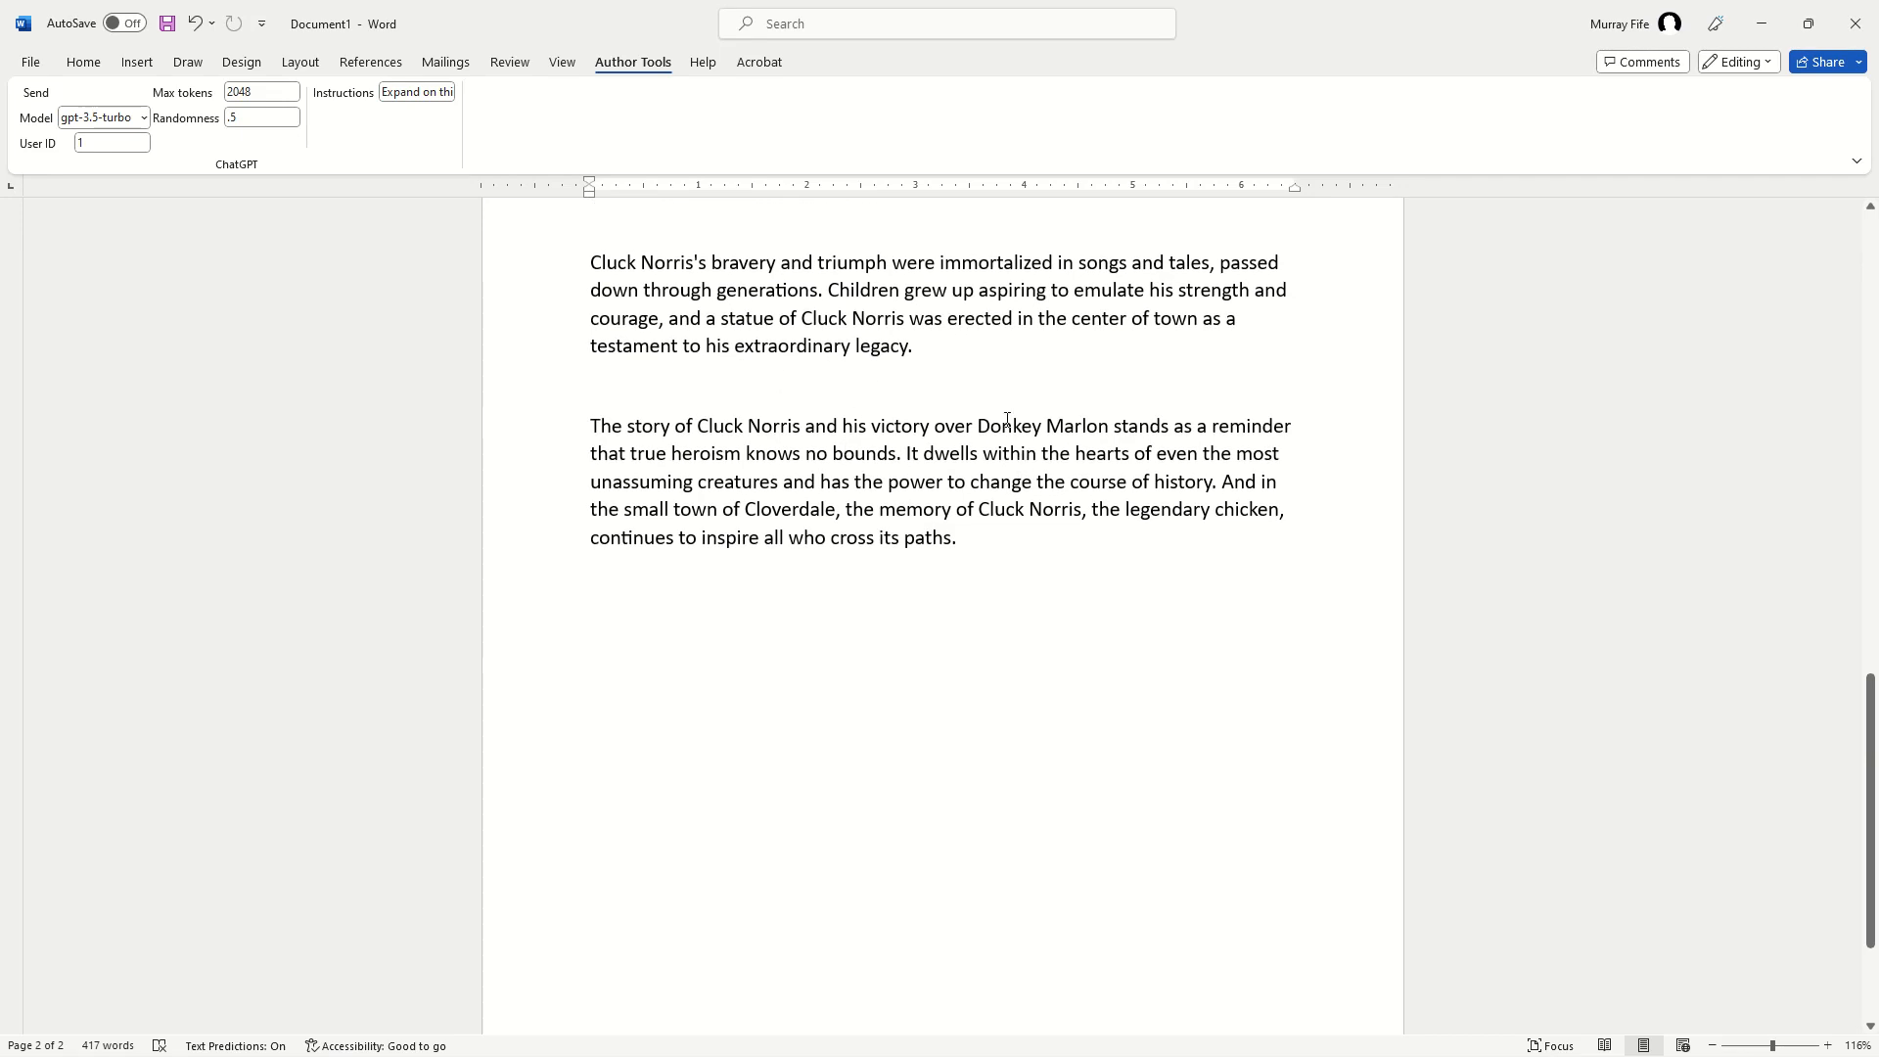
scroll(1019, 437, up, 15)
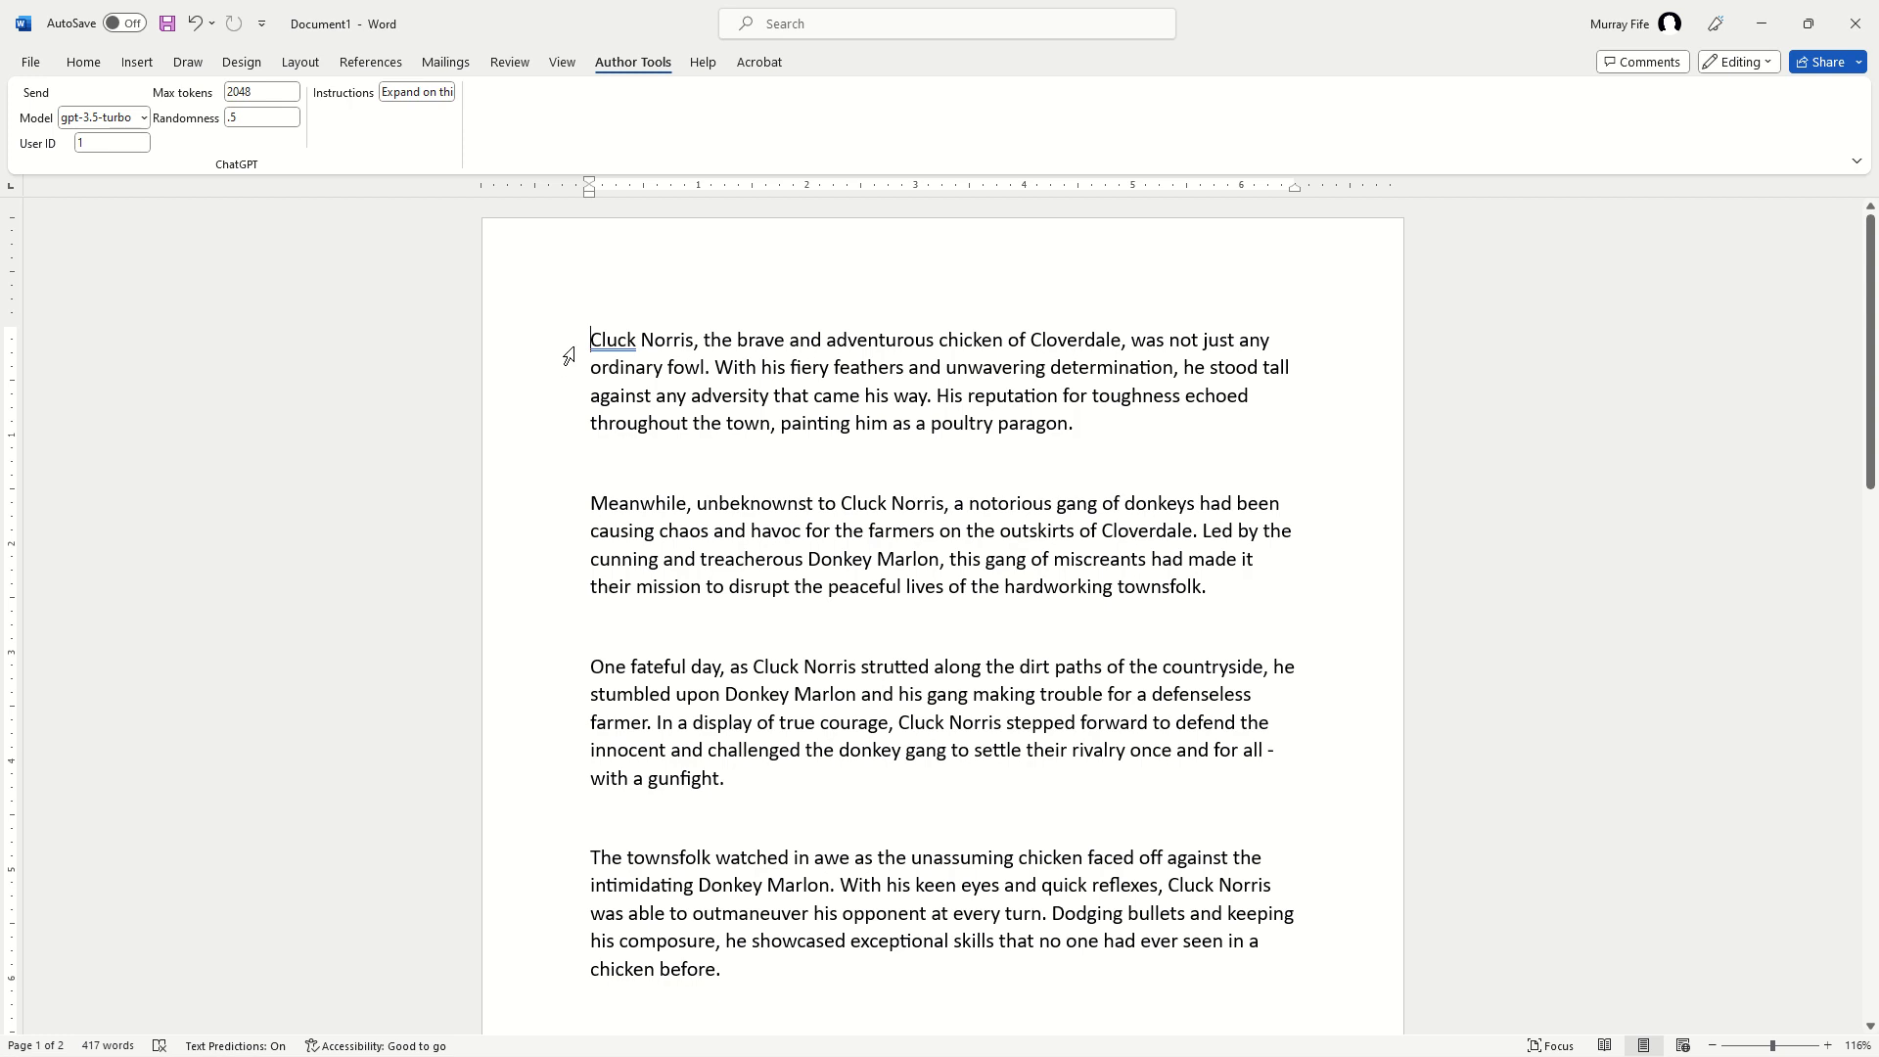
double_click(588, 335)
drag(591, 336, 1124, 423)
click(1128, 423)
drag(1122, 435, 590, 339)
key(ctrl+a)
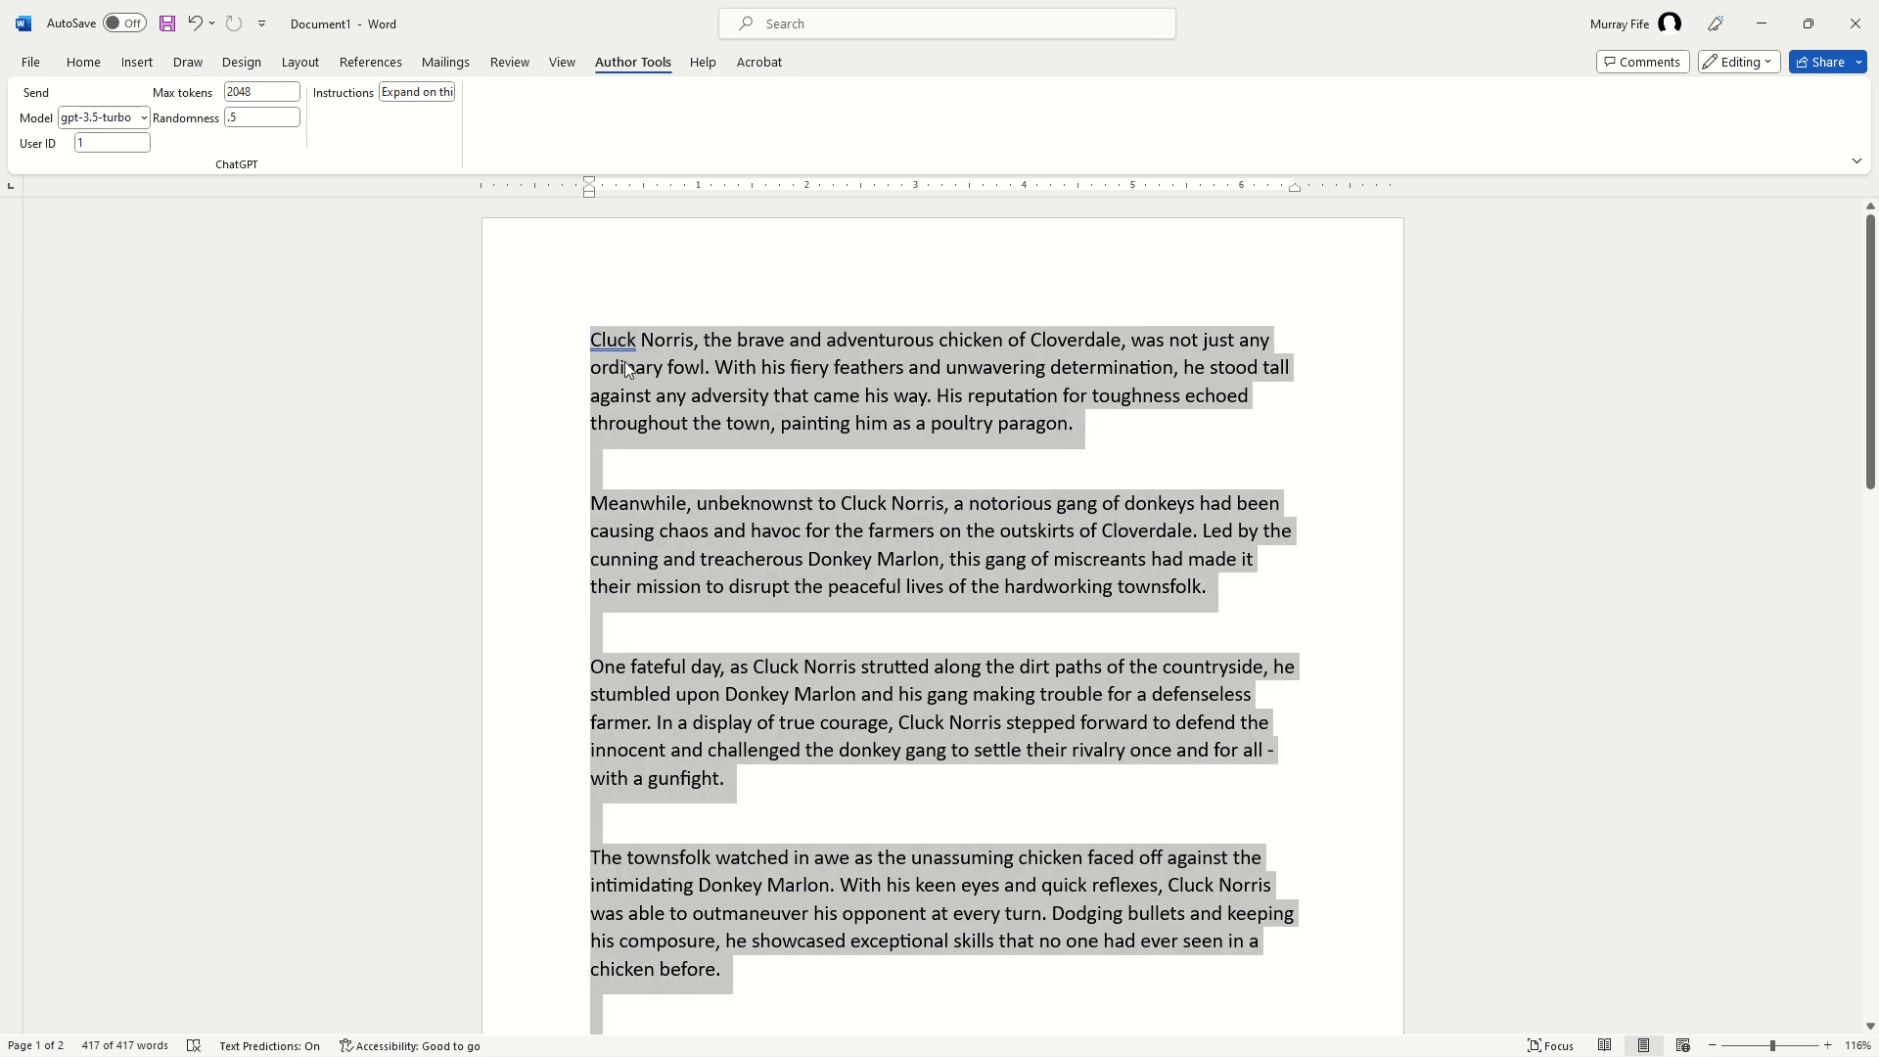
key(ctrl+End)
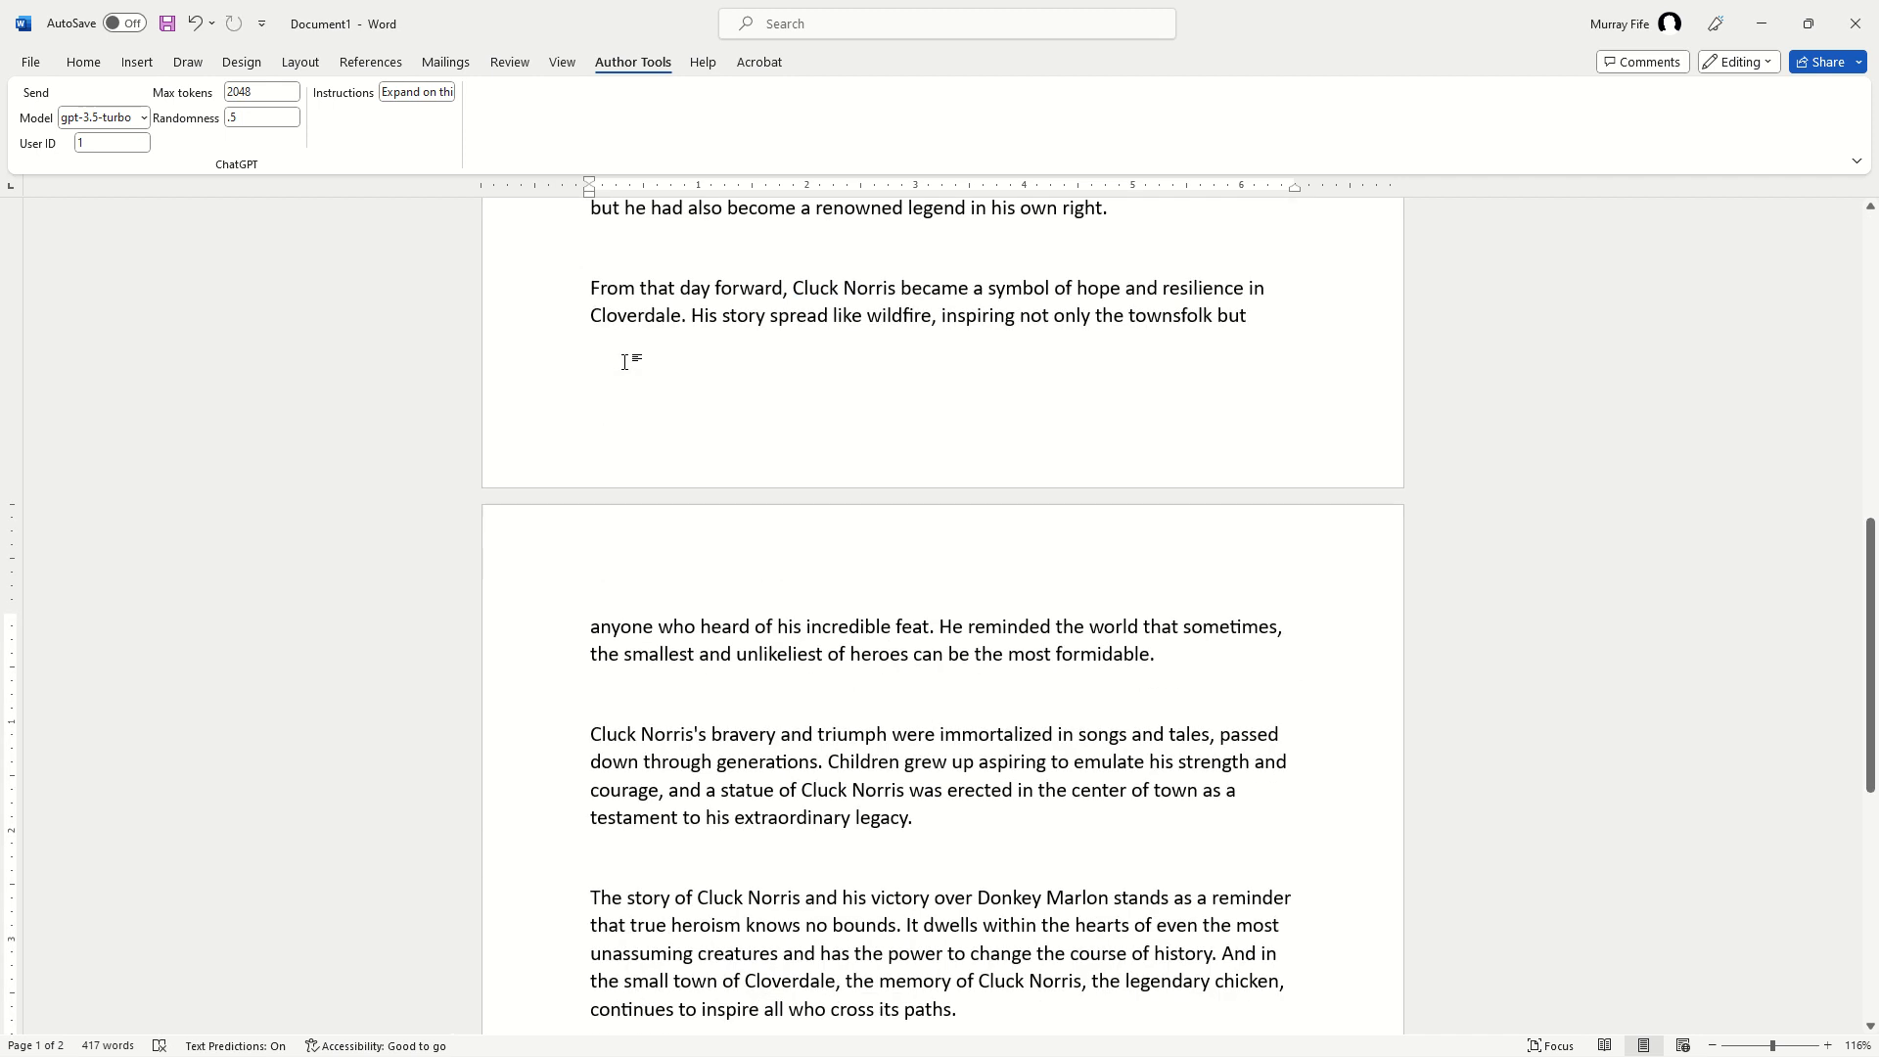
key(Return)
key(ctrl+v)
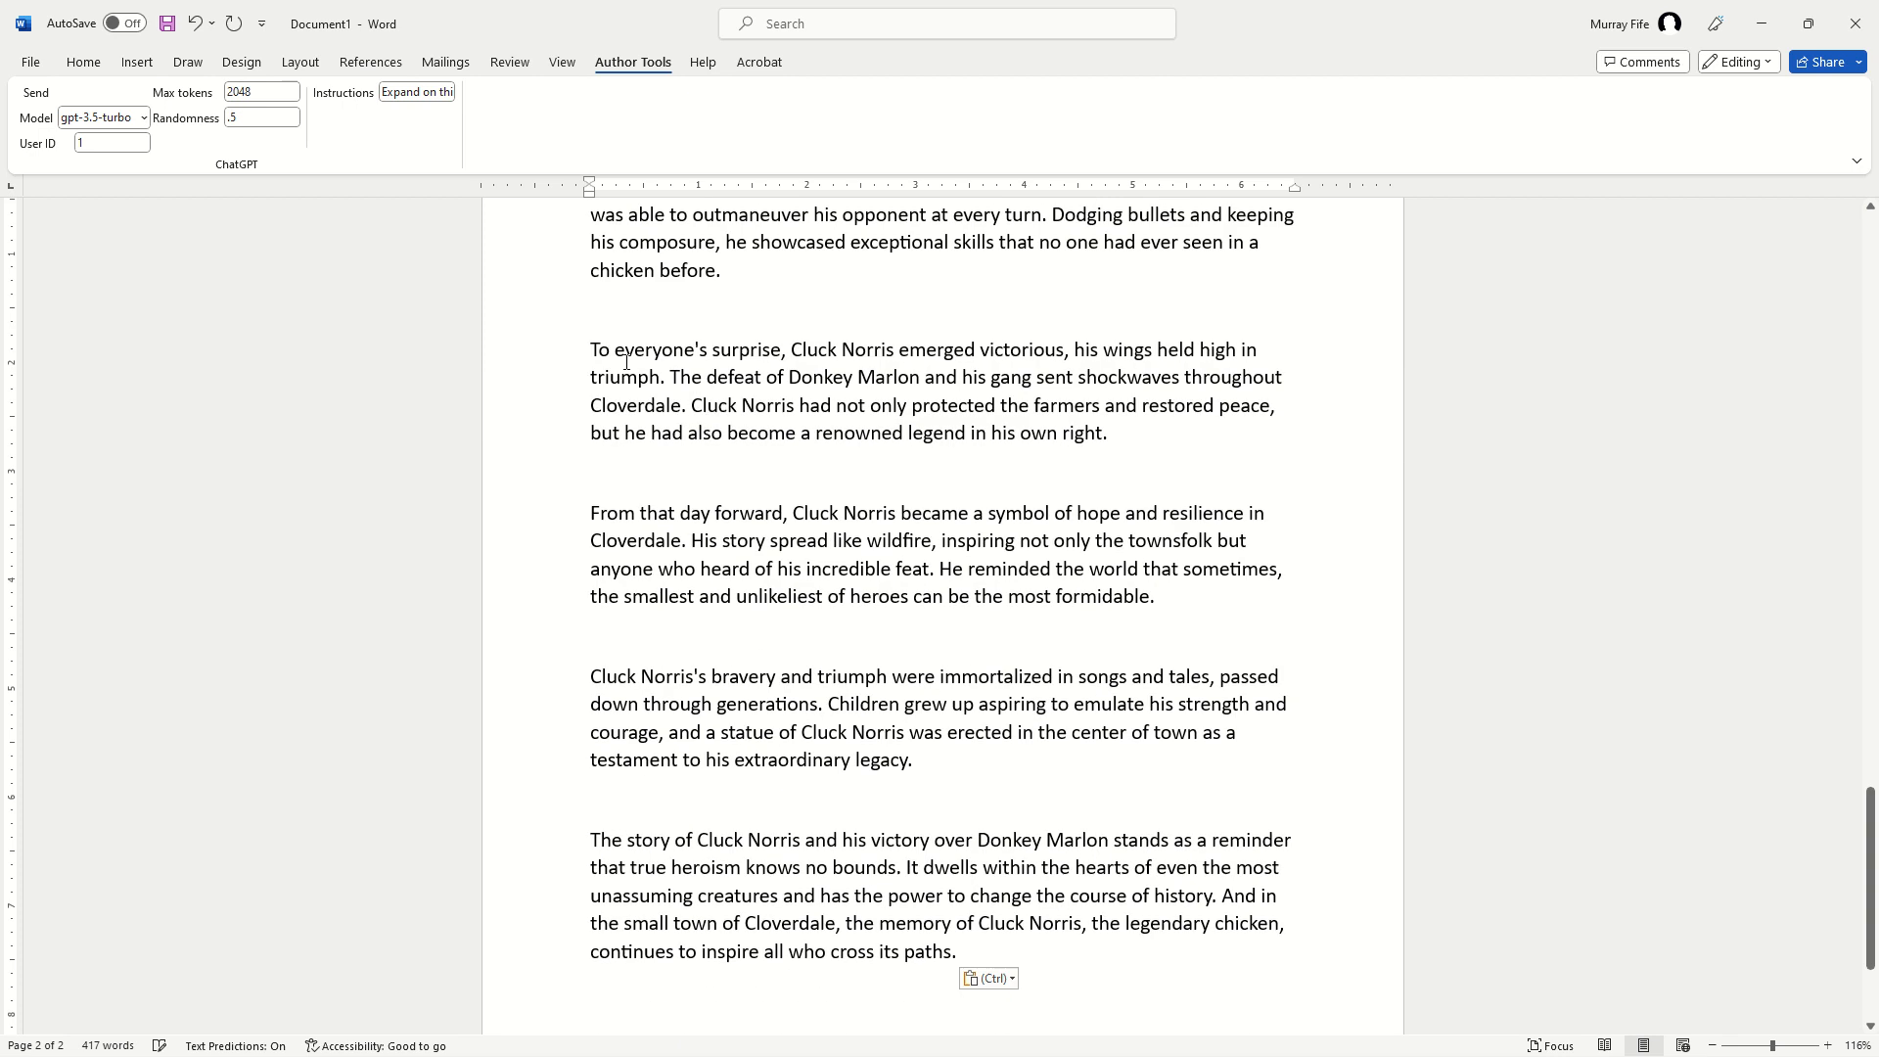
Add a bold "Abstract" heading on its own line above the first paragraph.
key(ctrl+Home)
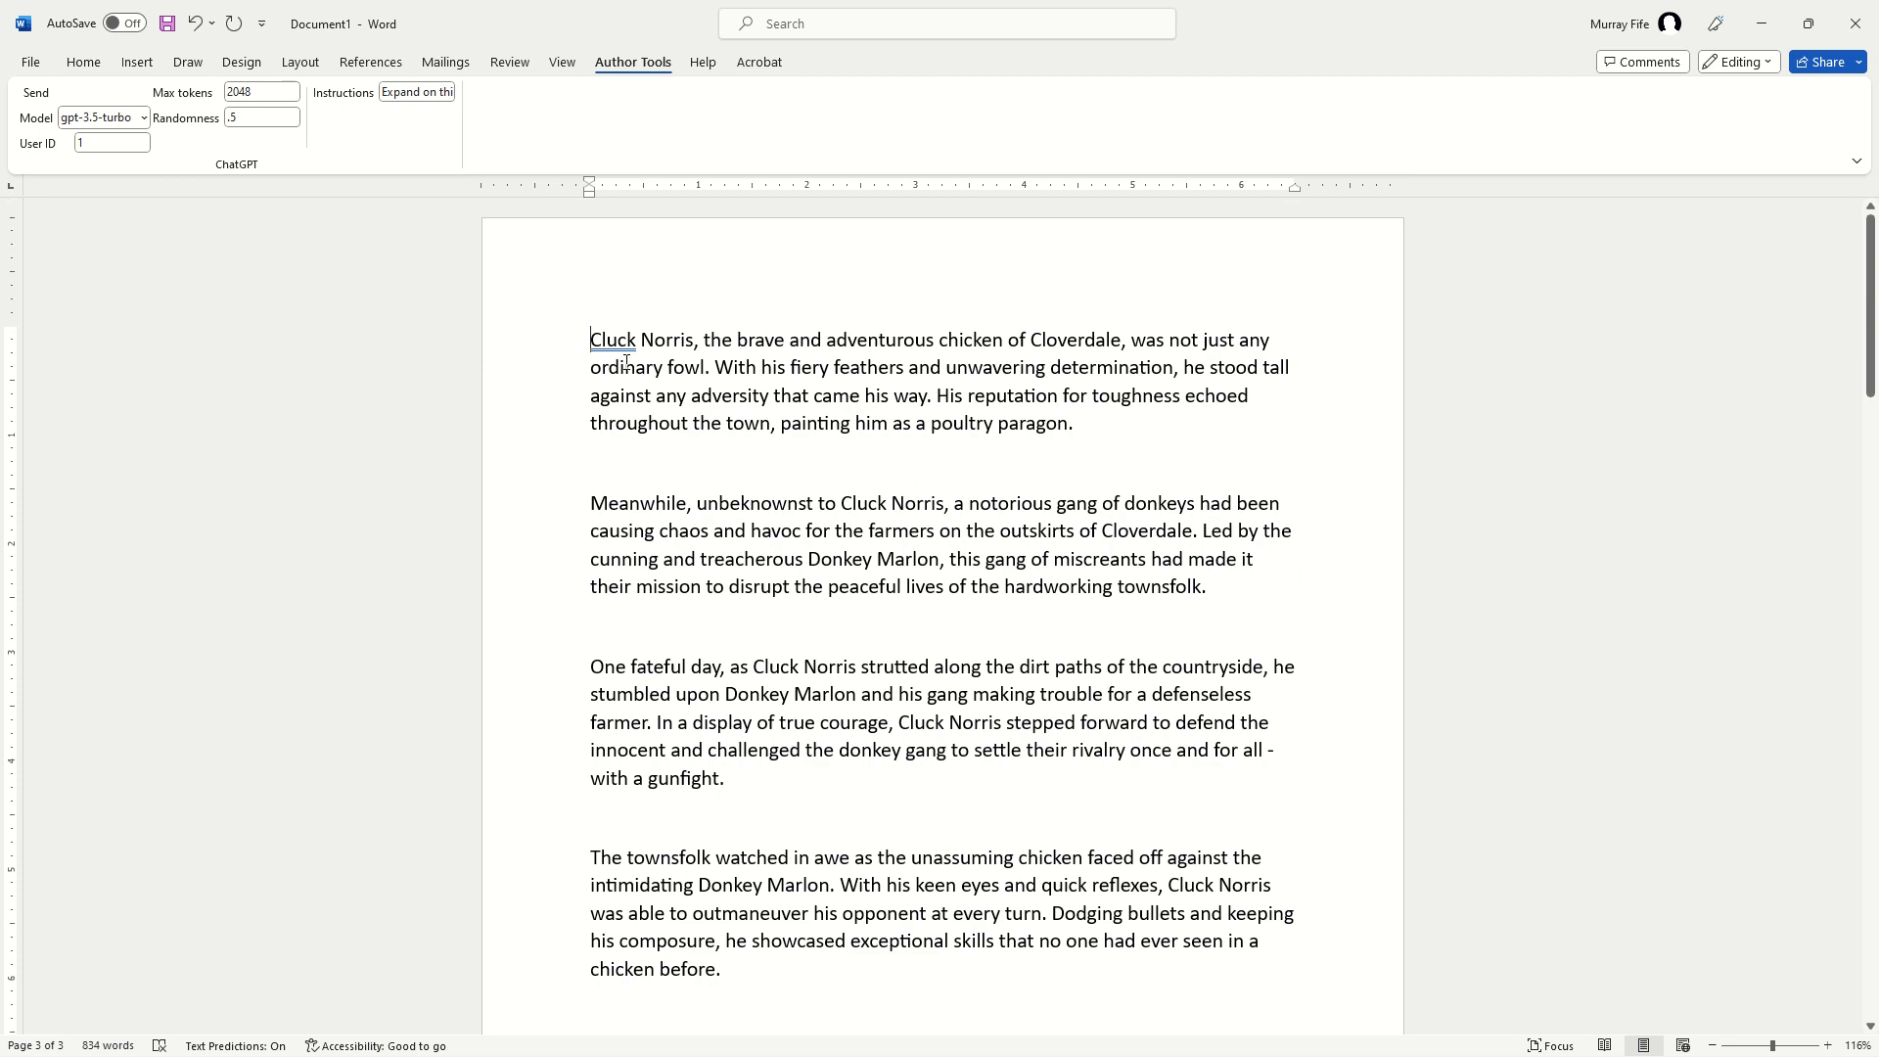
text(Abstract)
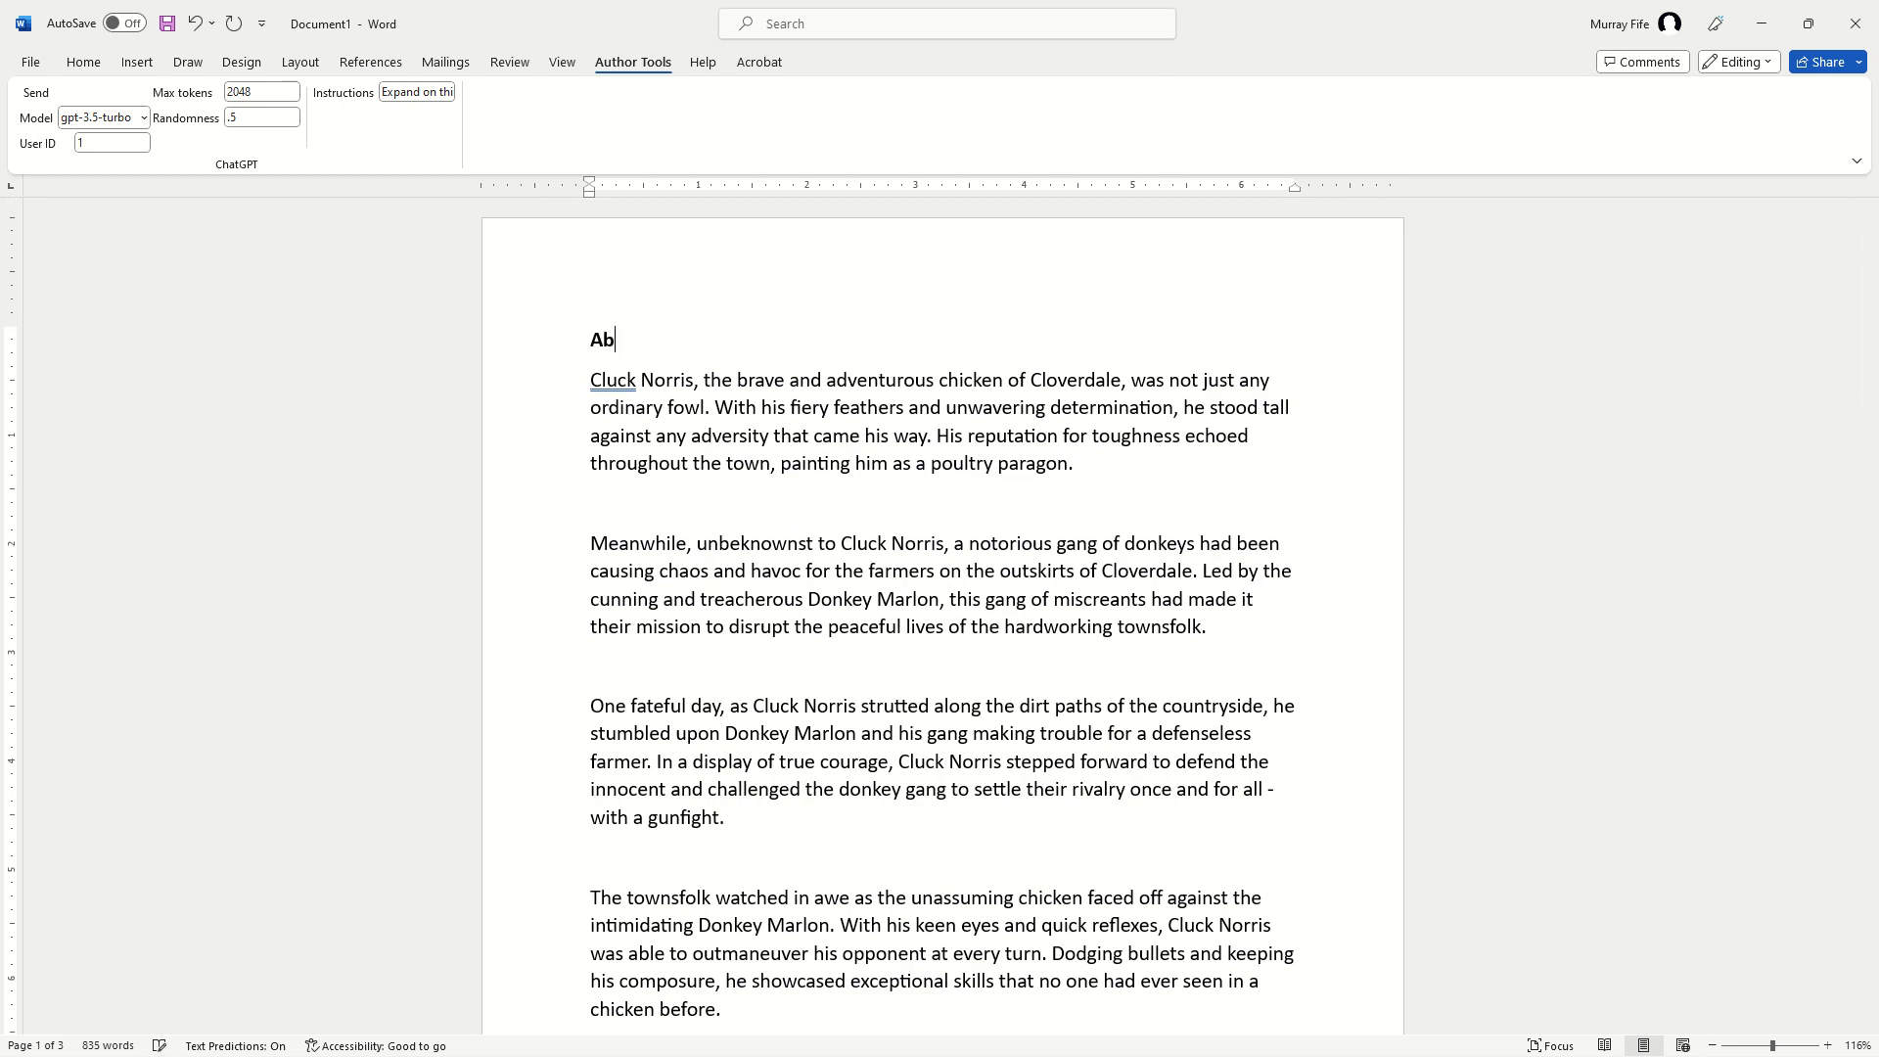
key(Down)
key(shift+Down)
key(shift+Down)
key(shift+Down)
key(shift+Down)
key(shift+Down)
key(shift+Down)
key(shift+Down)
key(shift+Down)
key(shift+Down)
key(shift+Down)
key(shift+Down)
key(shift+Down)
key(shift+Down)
key(shift+Down)
key(shift+Down)
key(shift+Down)
key(shift+Down)
key(shift+Down)
key(shift+Down)
key(shift+Down)
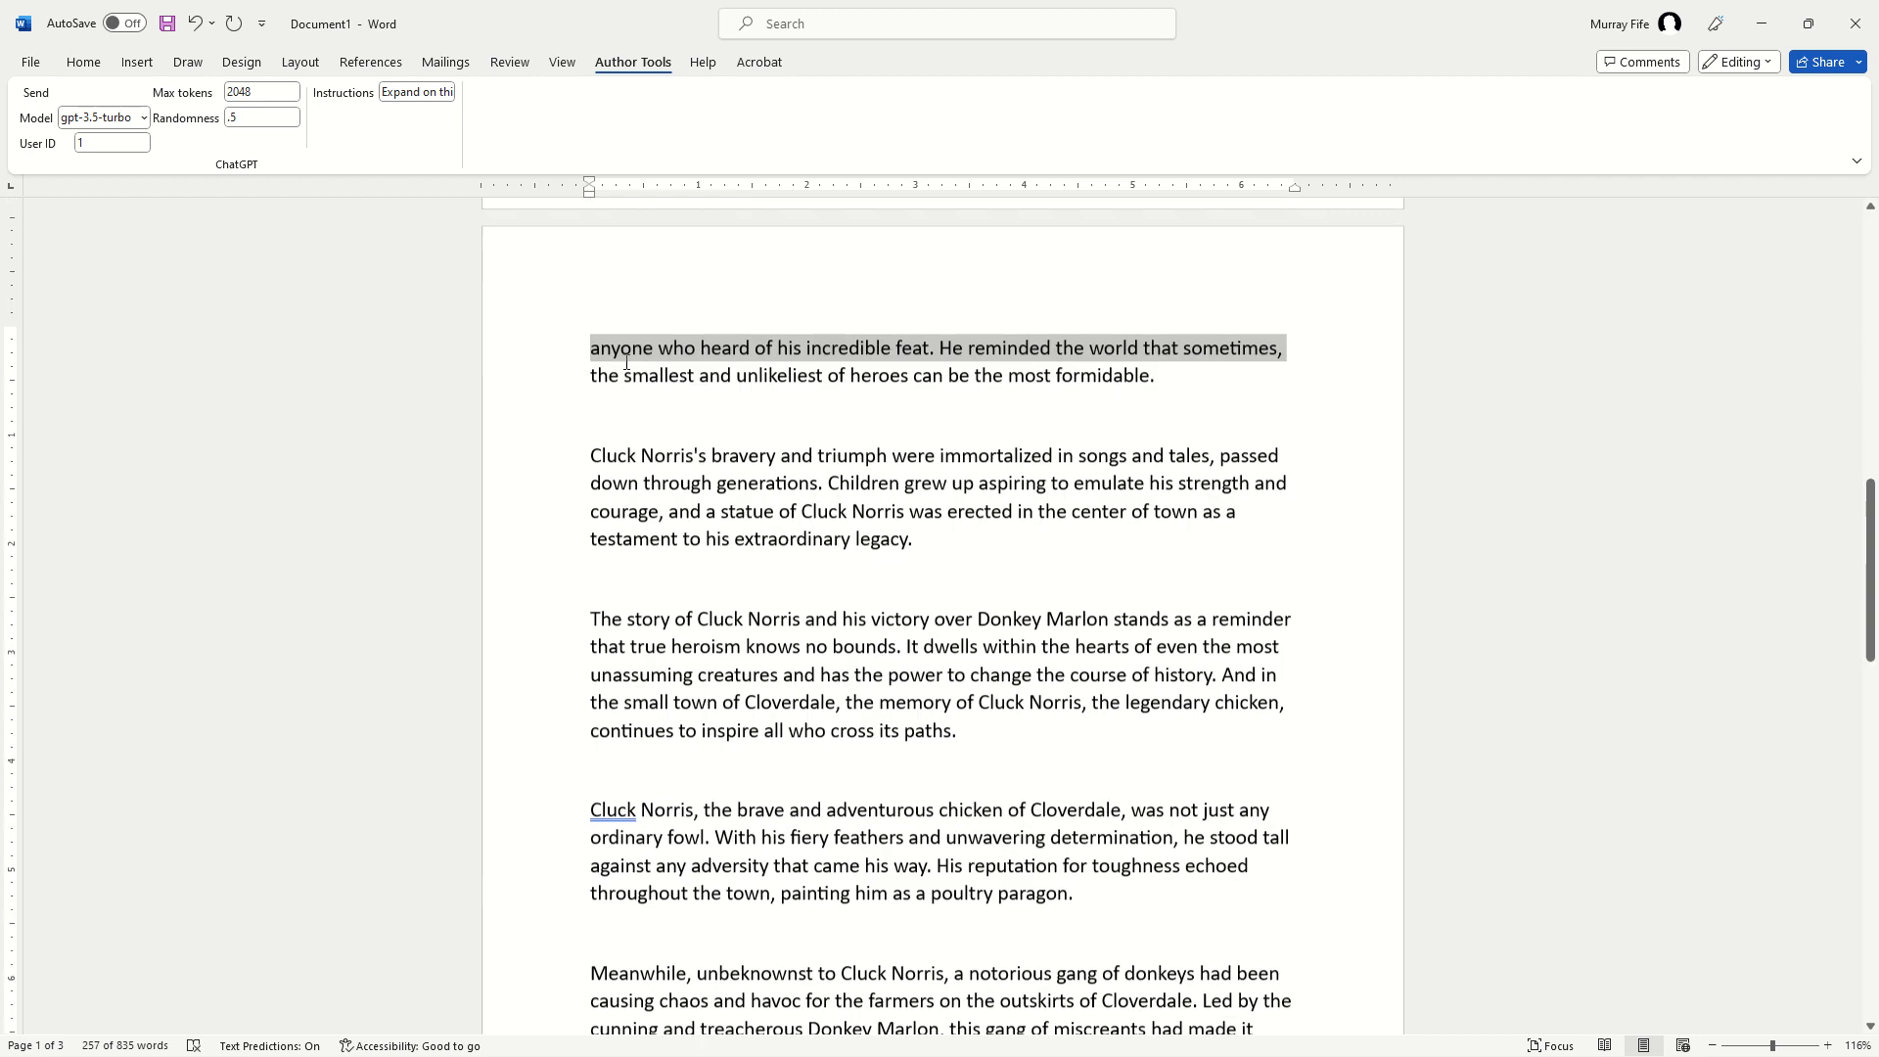
key(shift+Up)
key(shift+Up)
key(shift+Up)
key(shift+Up)
key(shift+Up)
key(shift+Up)
key(shift+Up)
key(shift+Up)
key(shift+Up)
key(shift+Up)
key(shift+Up)
key(shift+Up)
key(shift+Up)
key(shift+Up)
key(shift+Up)
key(shift+Up)
key(shift+Up)
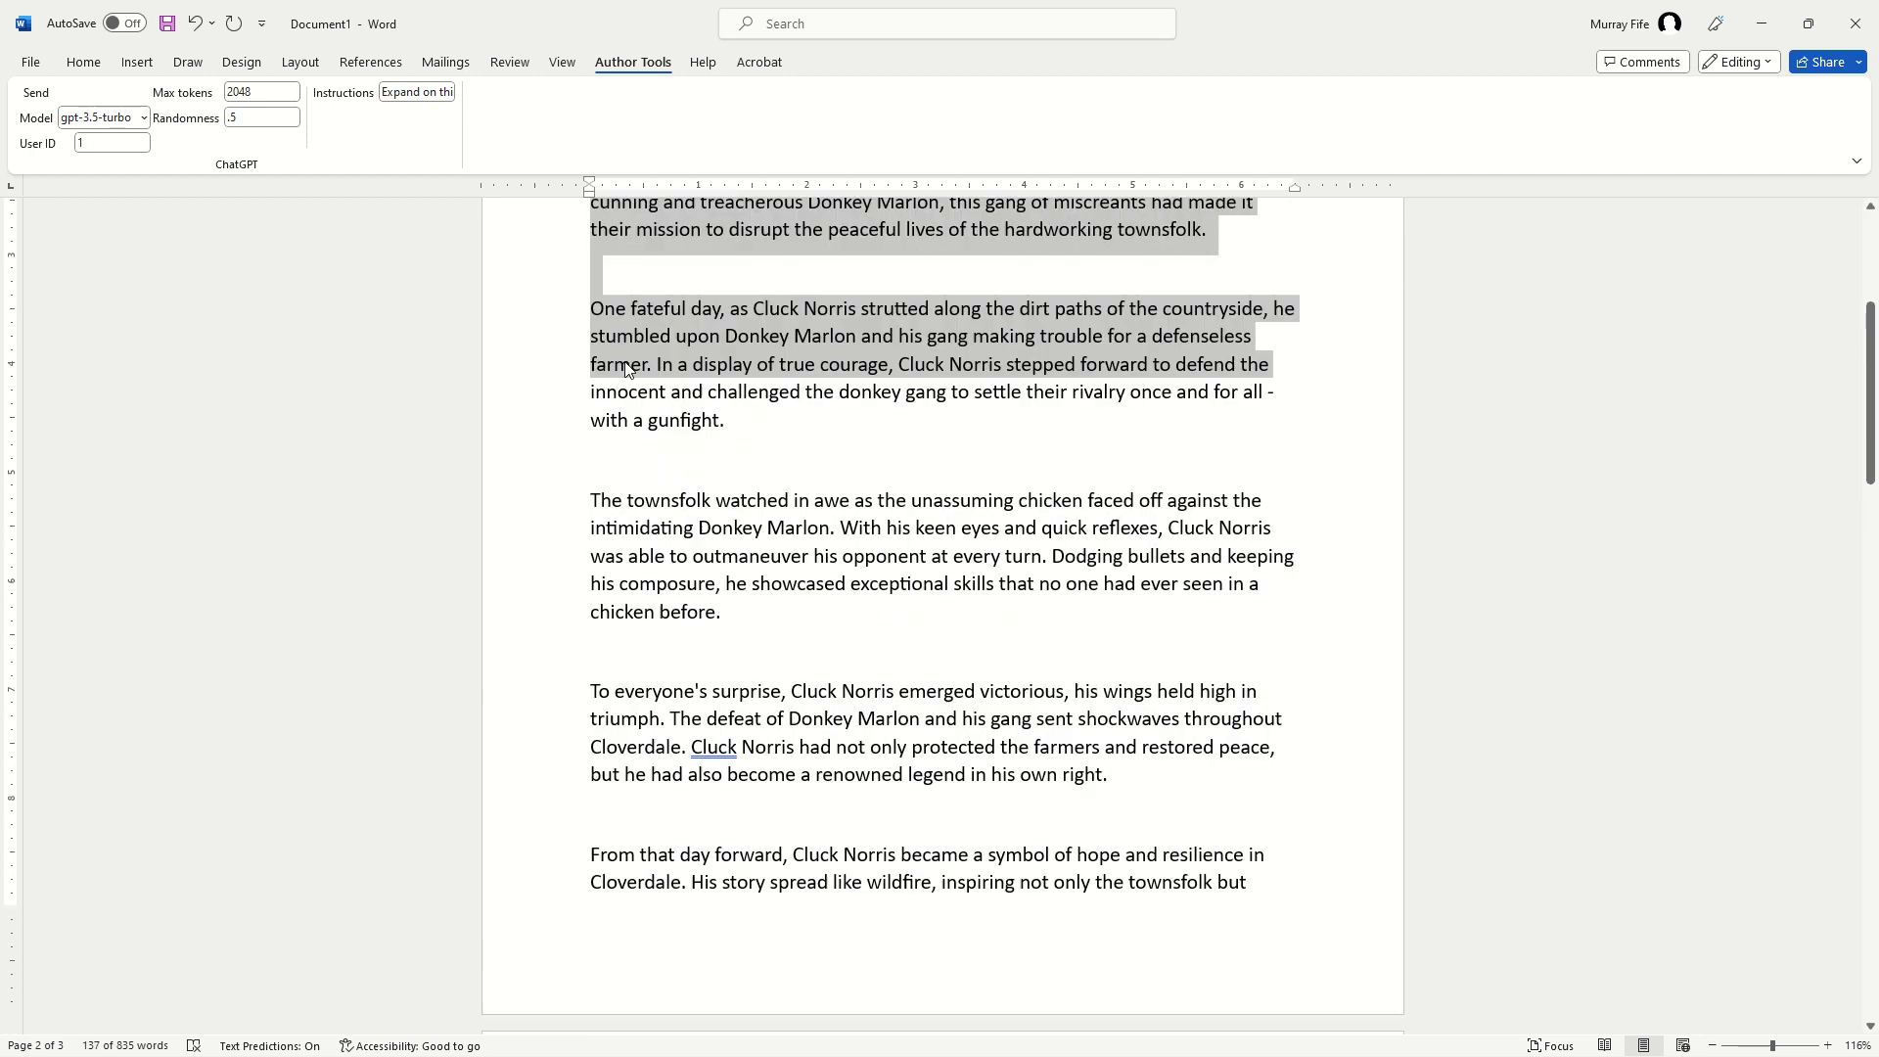
key(Left)
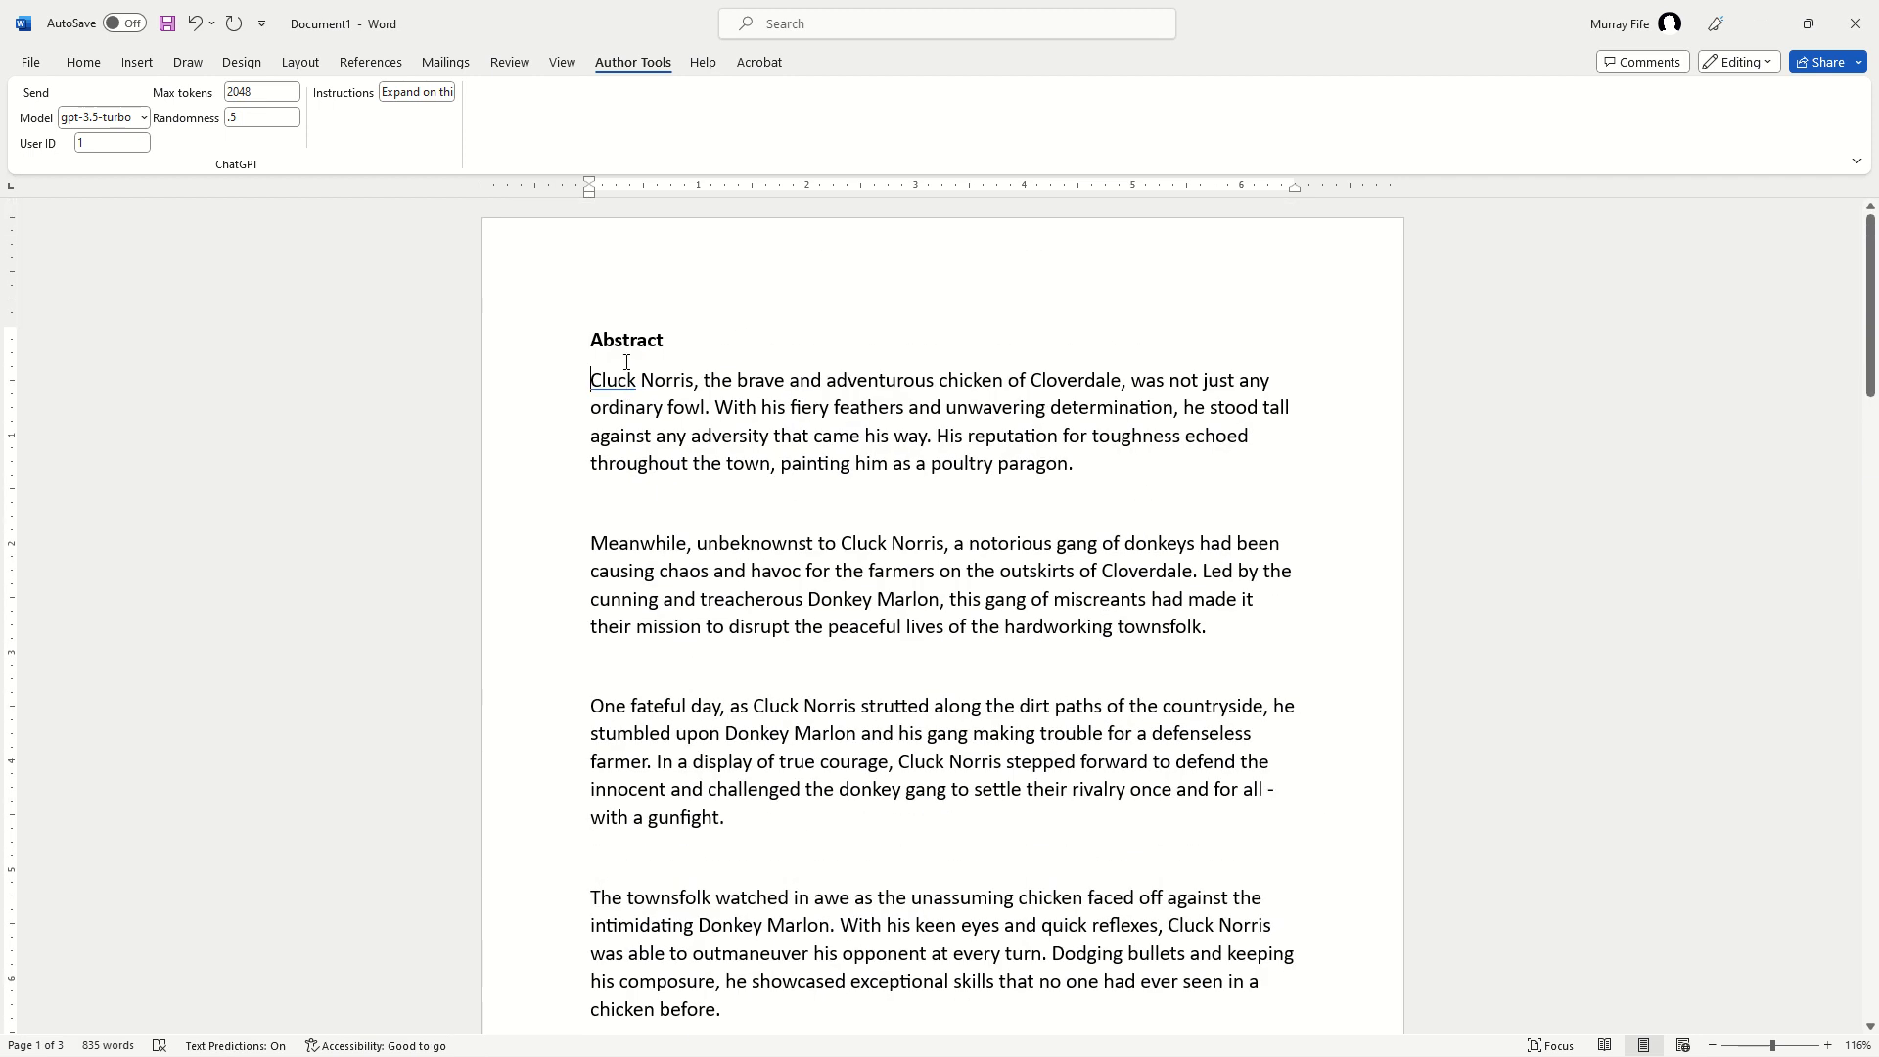
Have ChatGPT replace the first copy of the story under the "Abstract" heading, with an instruction to create an abstract from it.
key(ctrl+shift+Down)
key(ctrl+shift+Down)
key(ctrl+shift+Down)
key(ctrl+shift+Down)
key(ctrl+shift+Down)
key(ctrl+shift+Down)
key(ctrl+shift+Down)
key(ctrl+shift+Down)
key(ctrl+shift+Down)
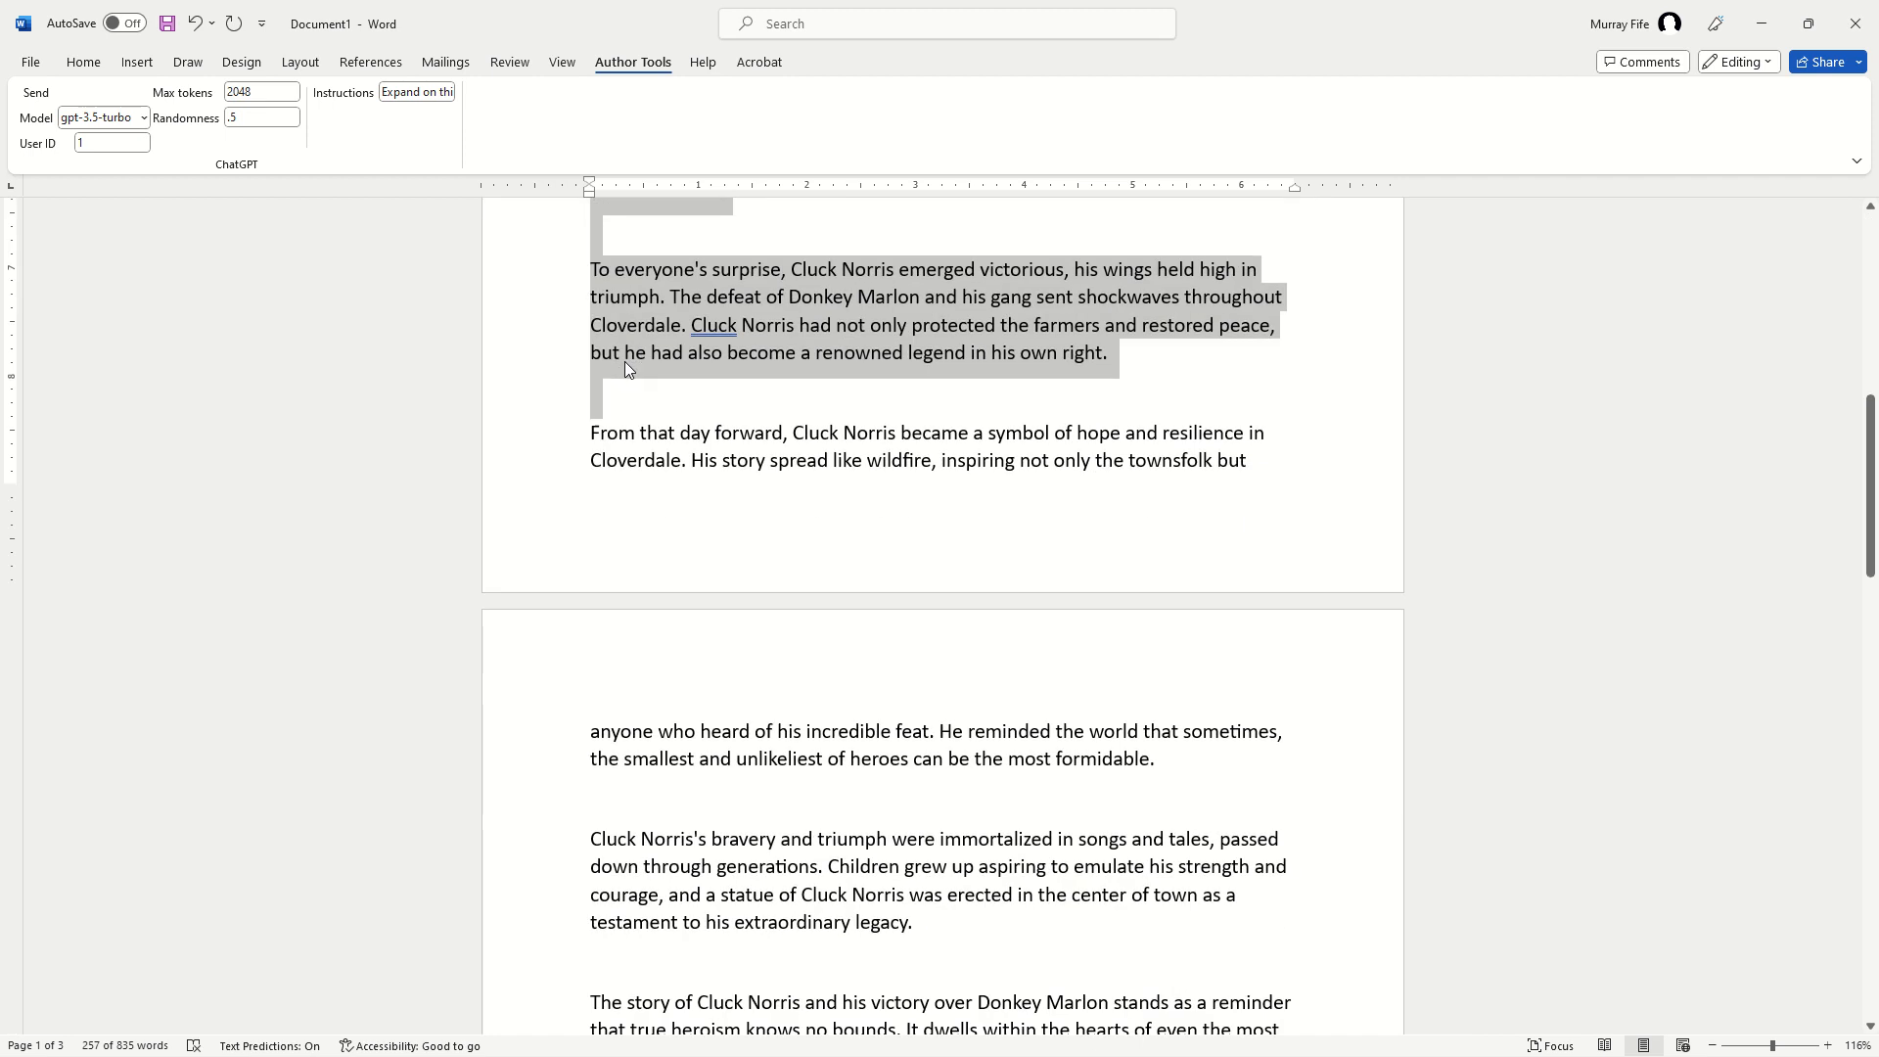
key(ctrl+shift+Down)
key(ctrl+shift+Down)
key(ctrl+shift+Down)
key(ctrl+shift+Down)
key(ctrl+shift+Down)
key(ctrl+shift+Down)
key(ctrl+shift+Down)
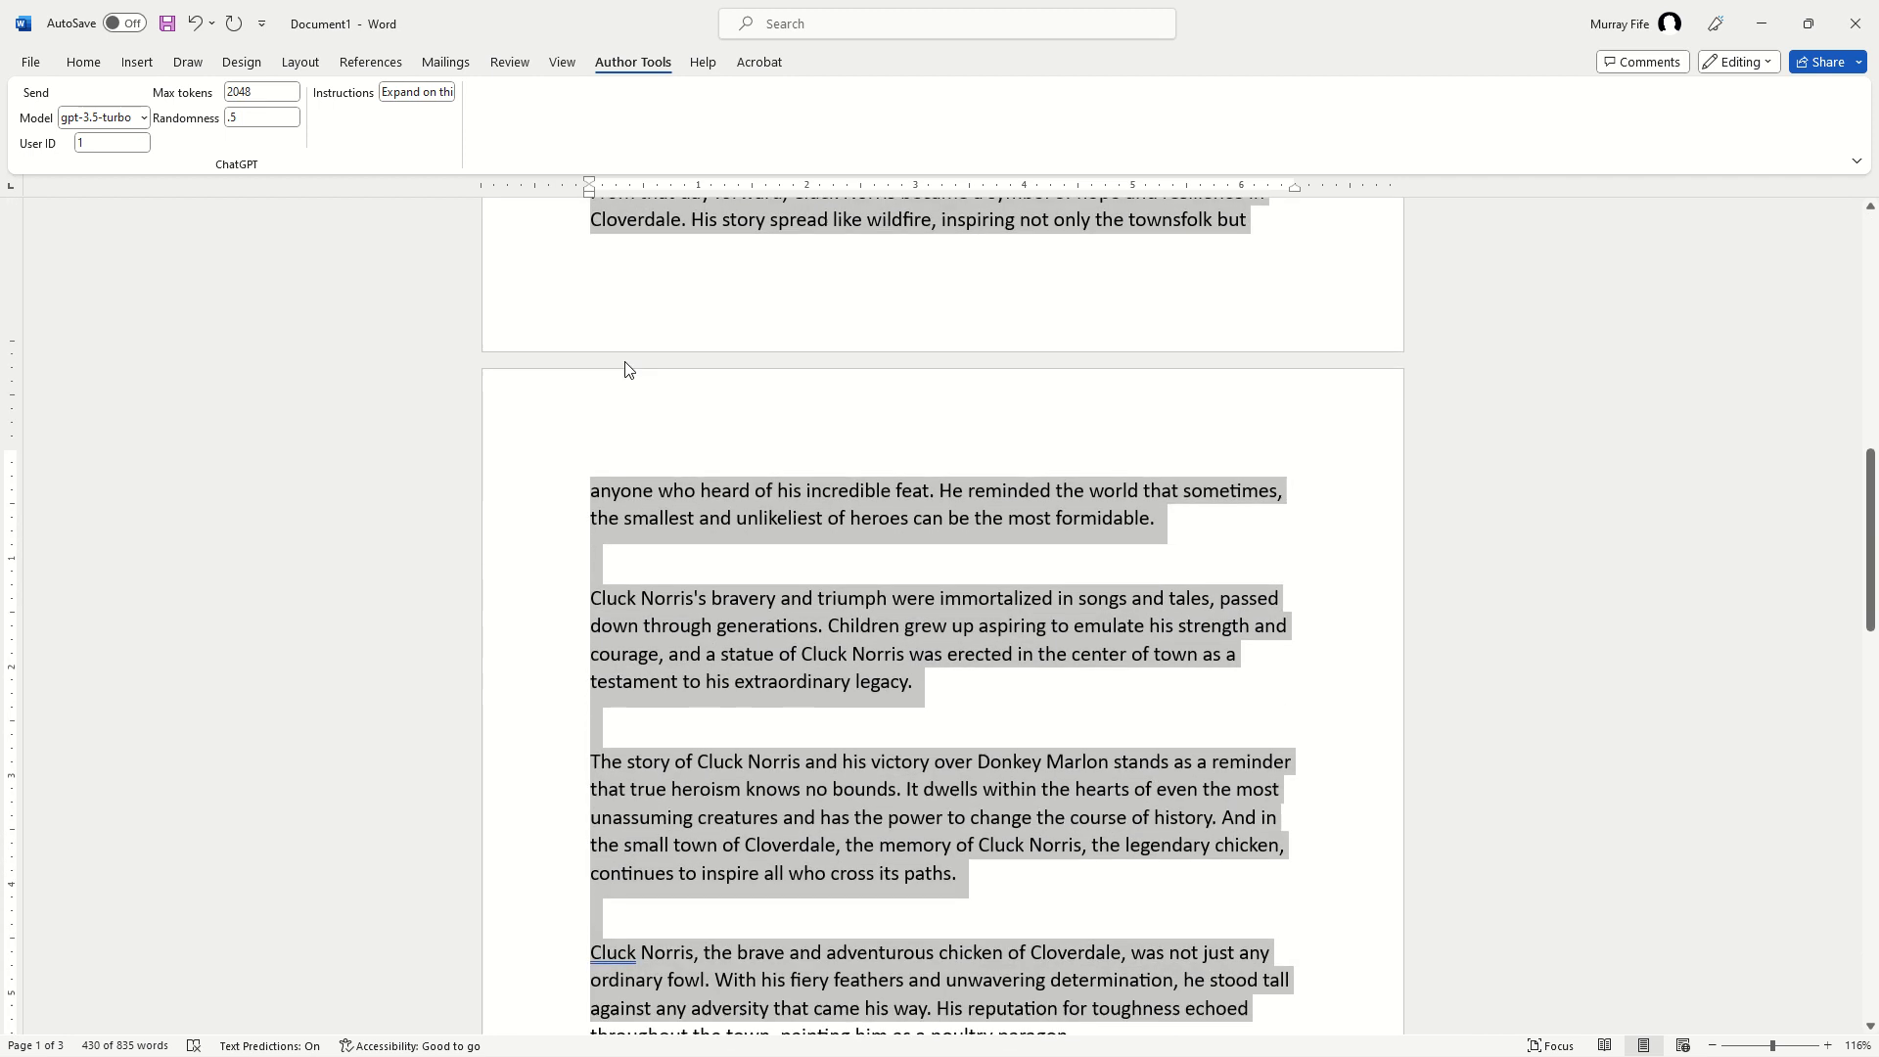
key(shift+Up)
key(shift+Up)
key(shift+Up)
key(shift+Up)
key(shift+Up)
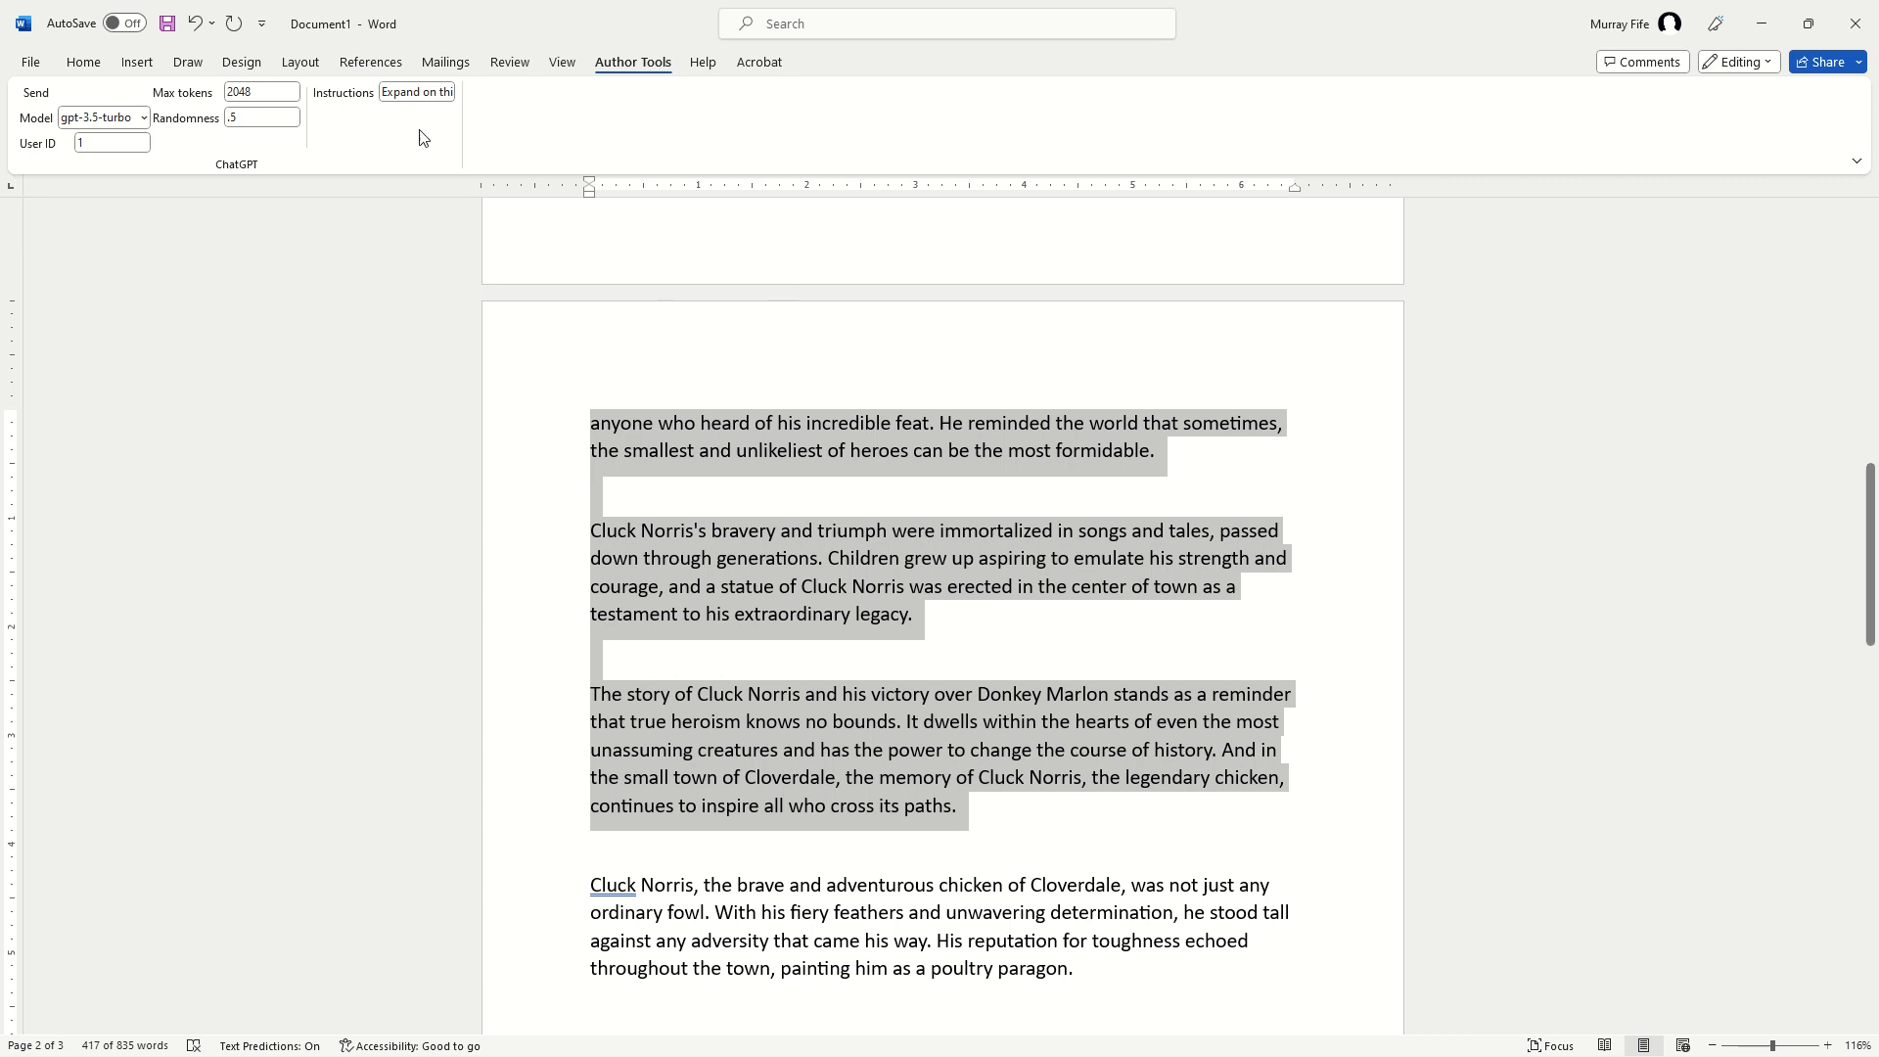
double_click(406, 91)
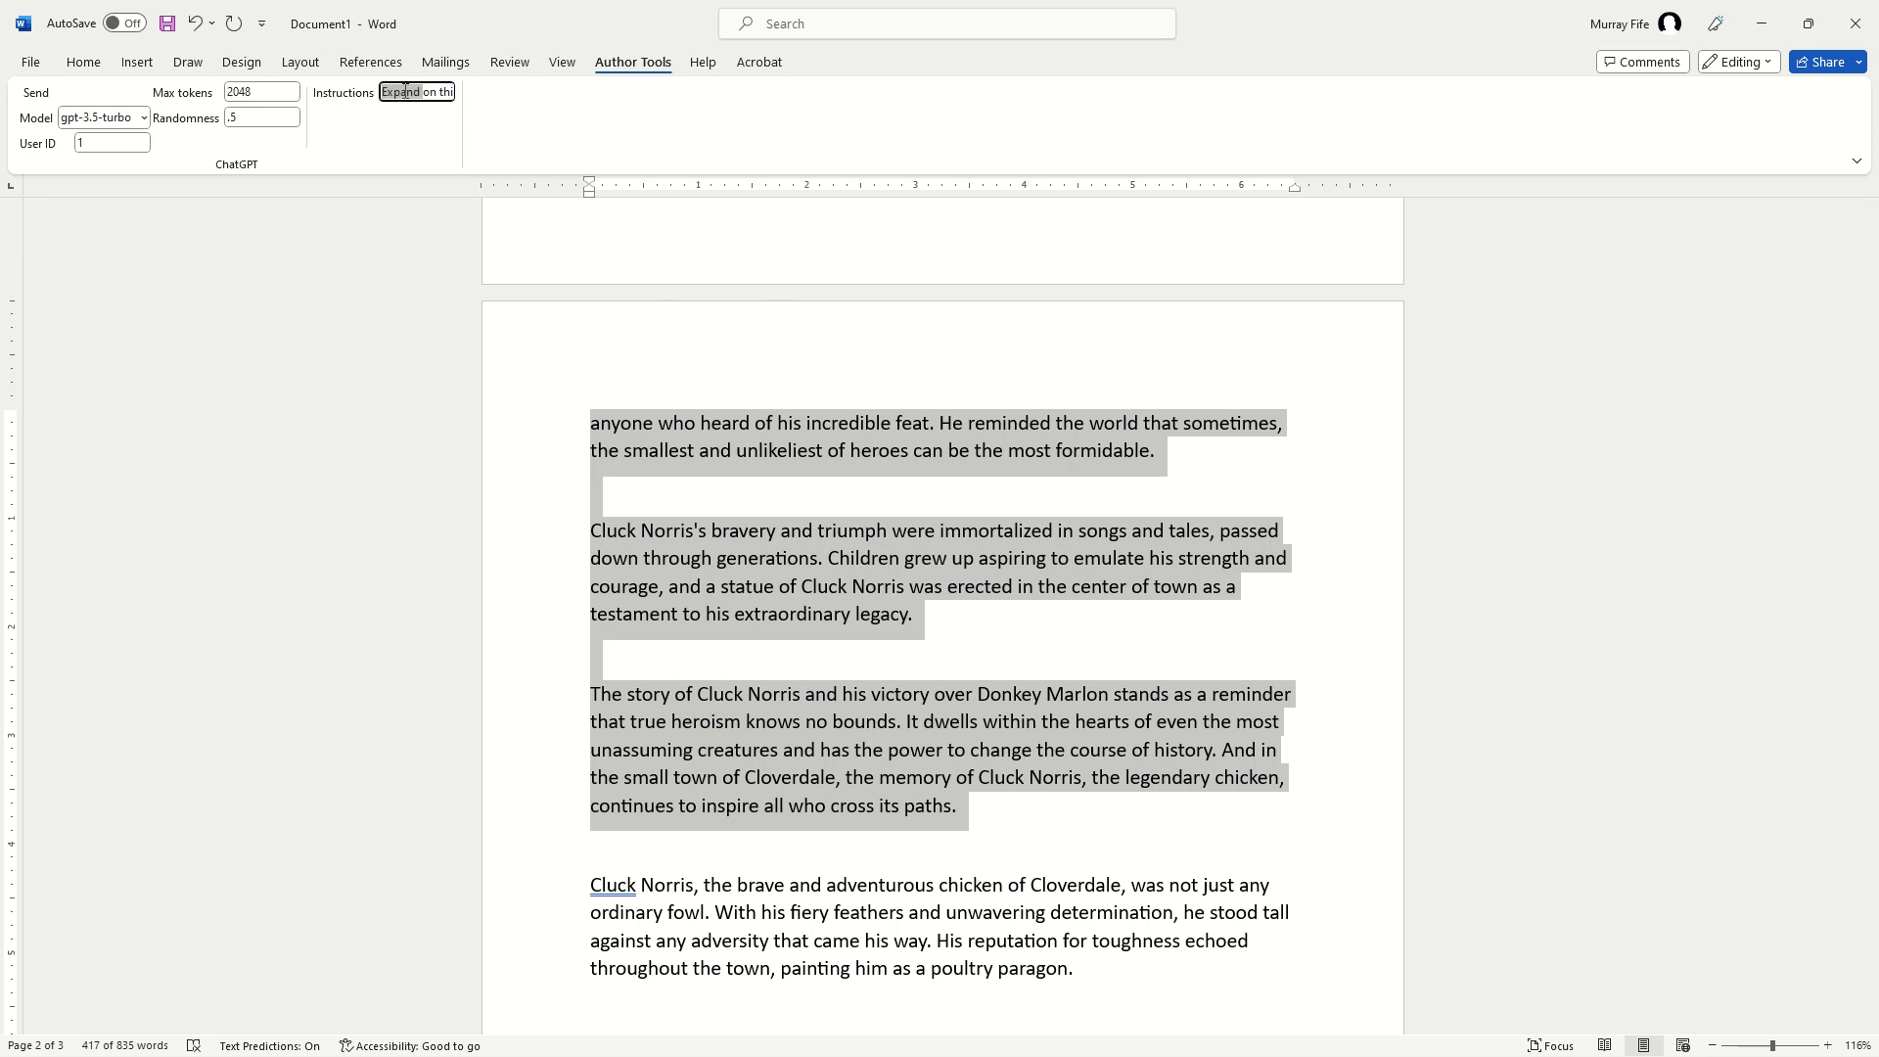
text(create an abstract)
key(Right)
key(Right)
key(Right)
key(Right)
key(ctrl+shift+Left)
text(from)
click(37, 92)
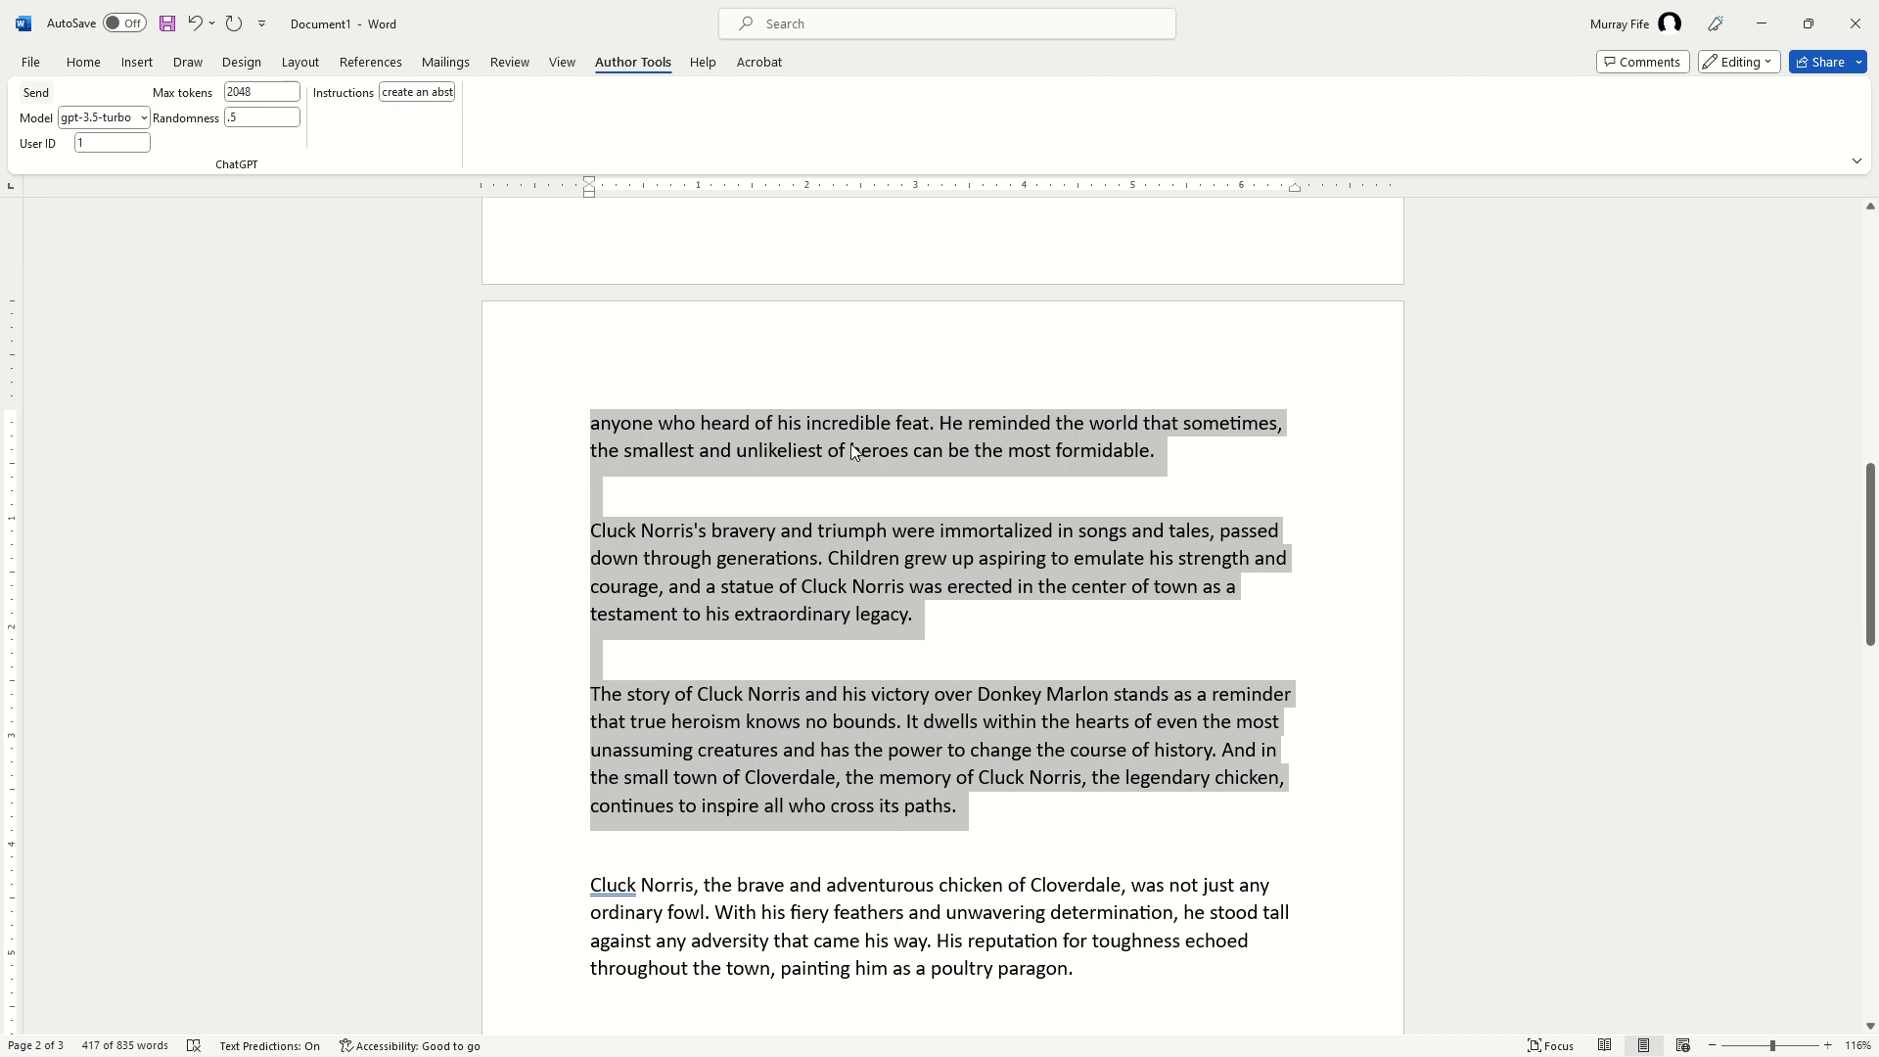
Insert a blank line and a bold "Story" heading between the abstract and the full story text.
scroll(886, 452, up, 12)
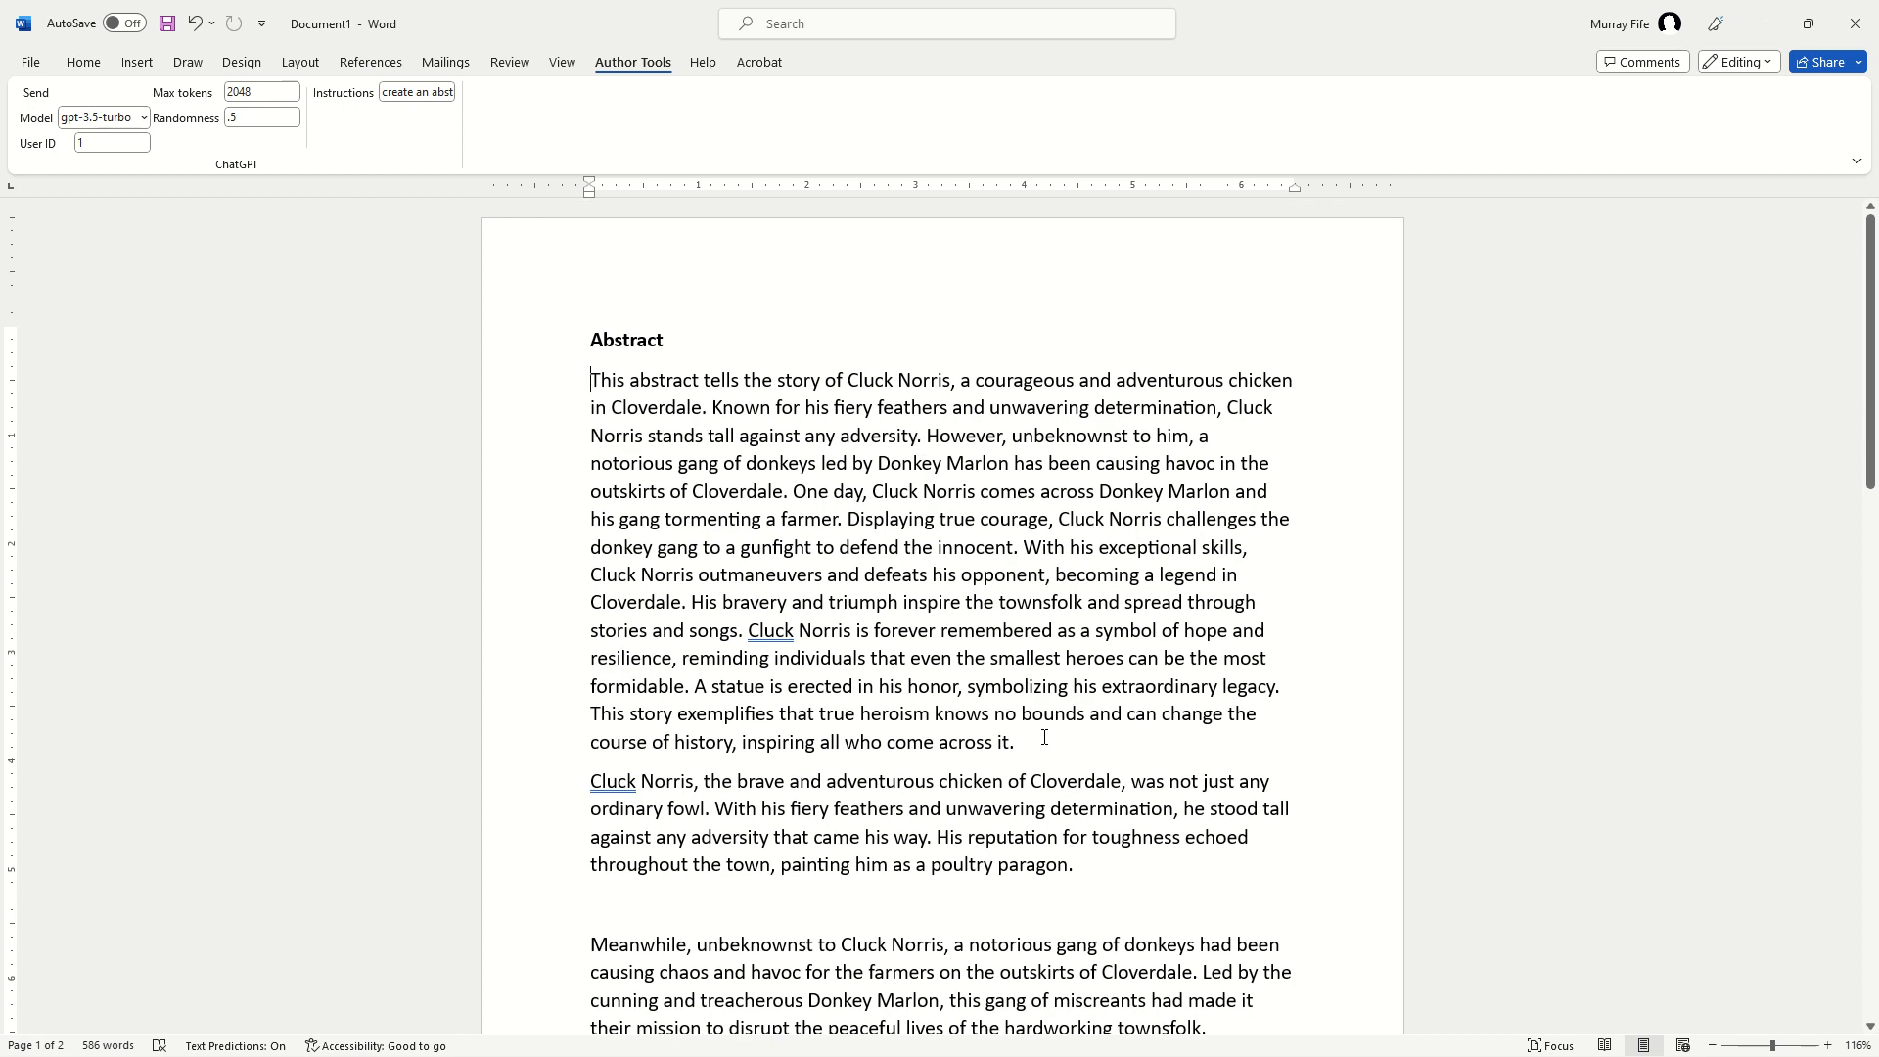
key(Return)
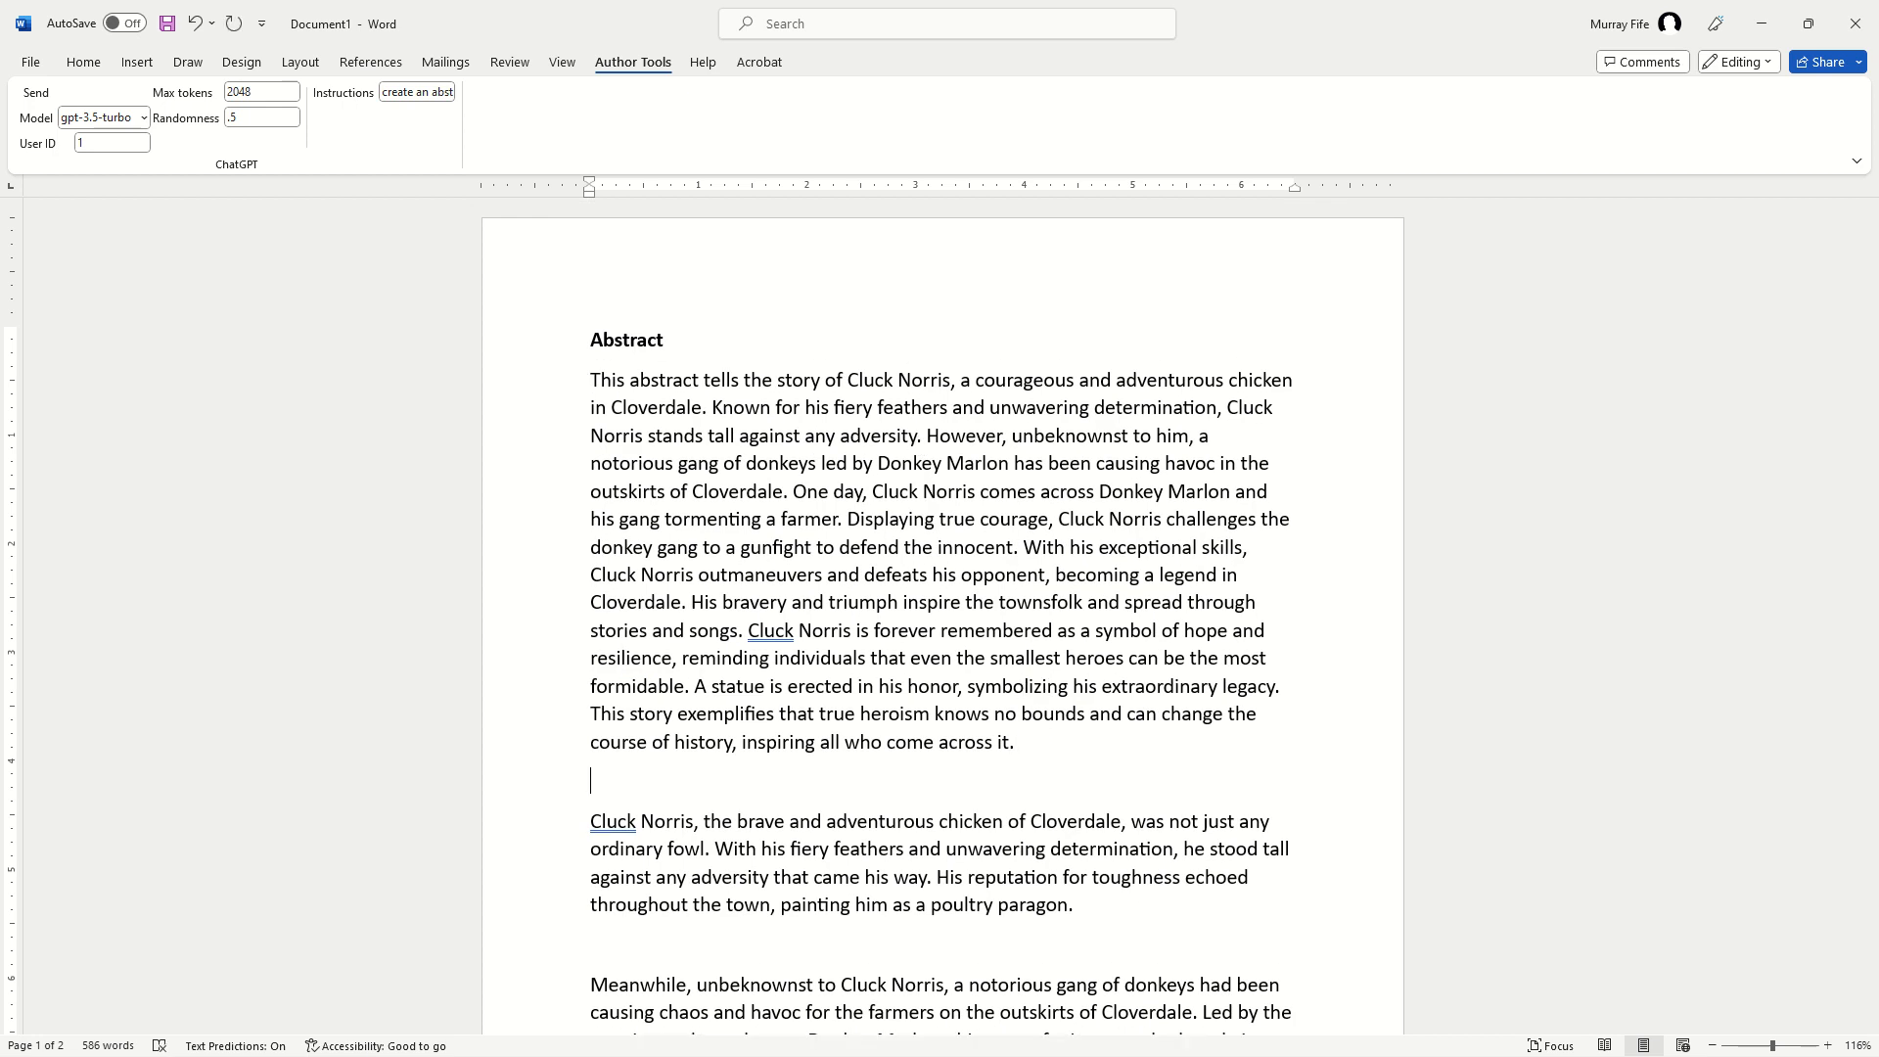
key(Return)
text(Story)
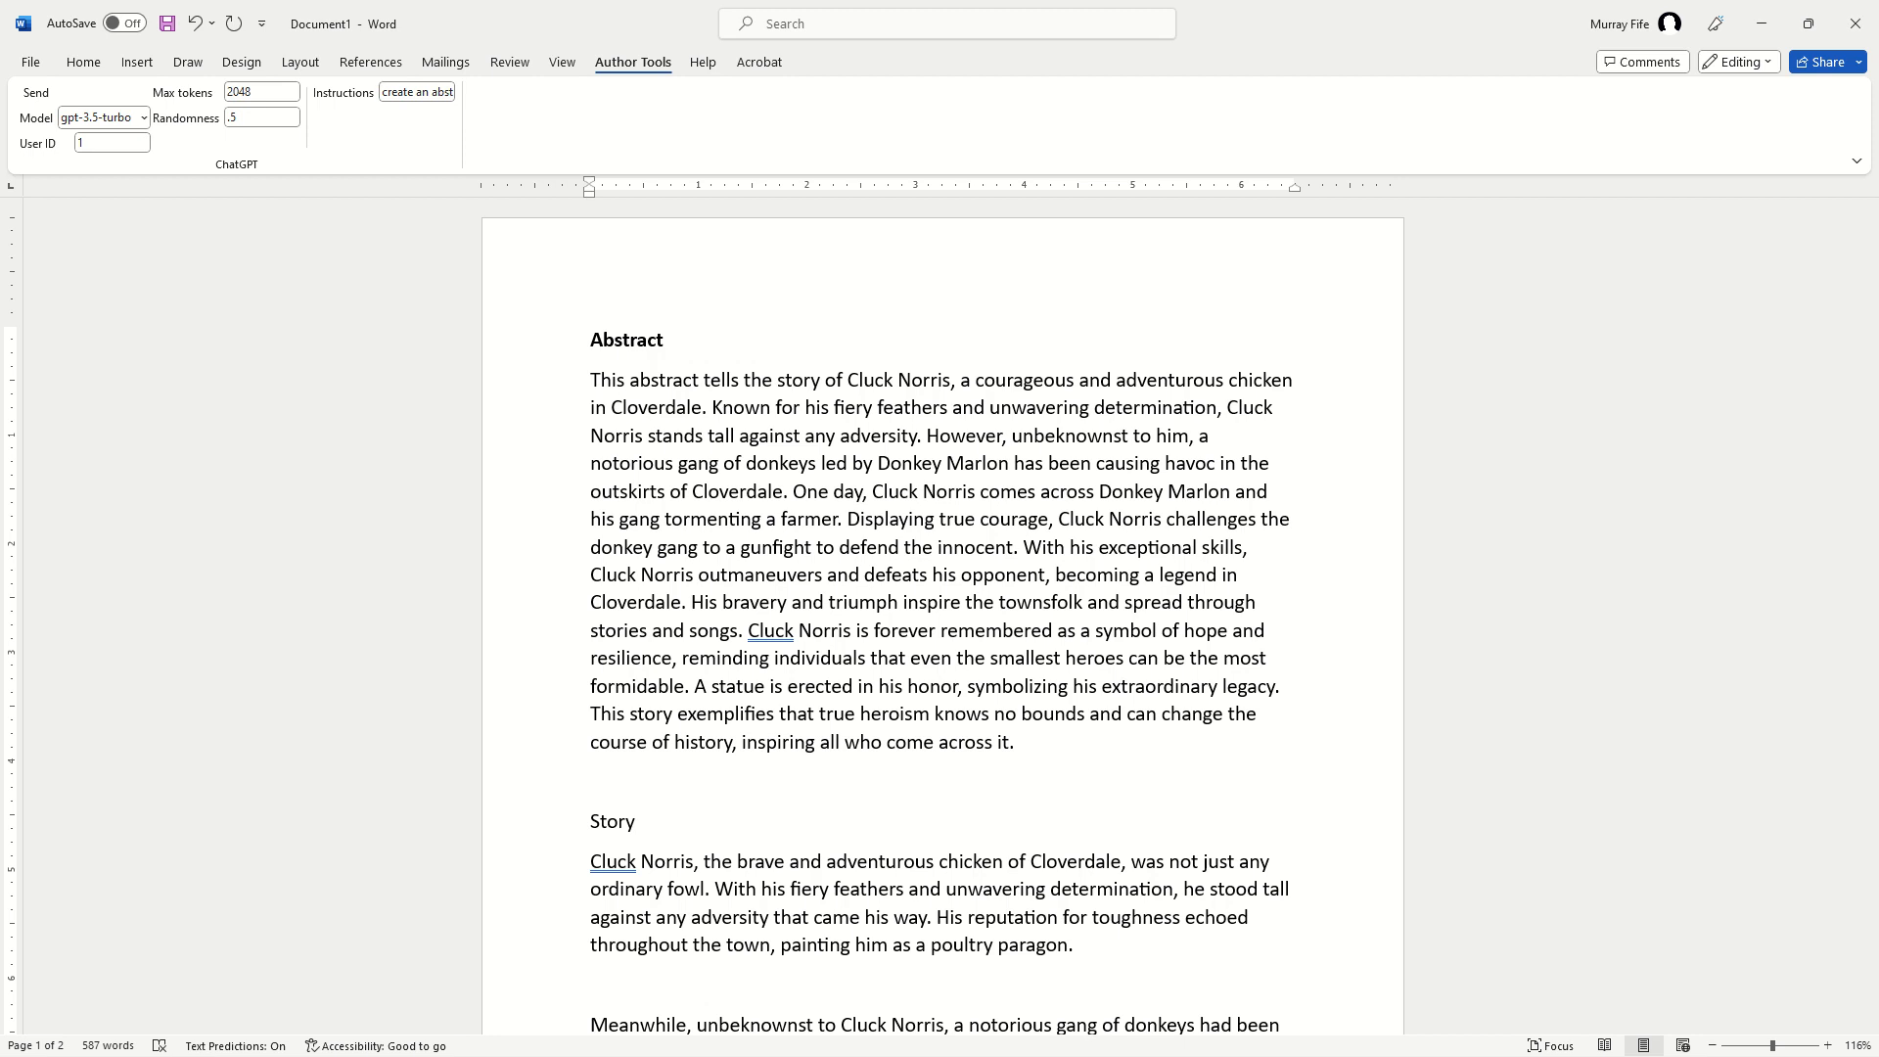
key(shift+Home)
key(ctrl+b)
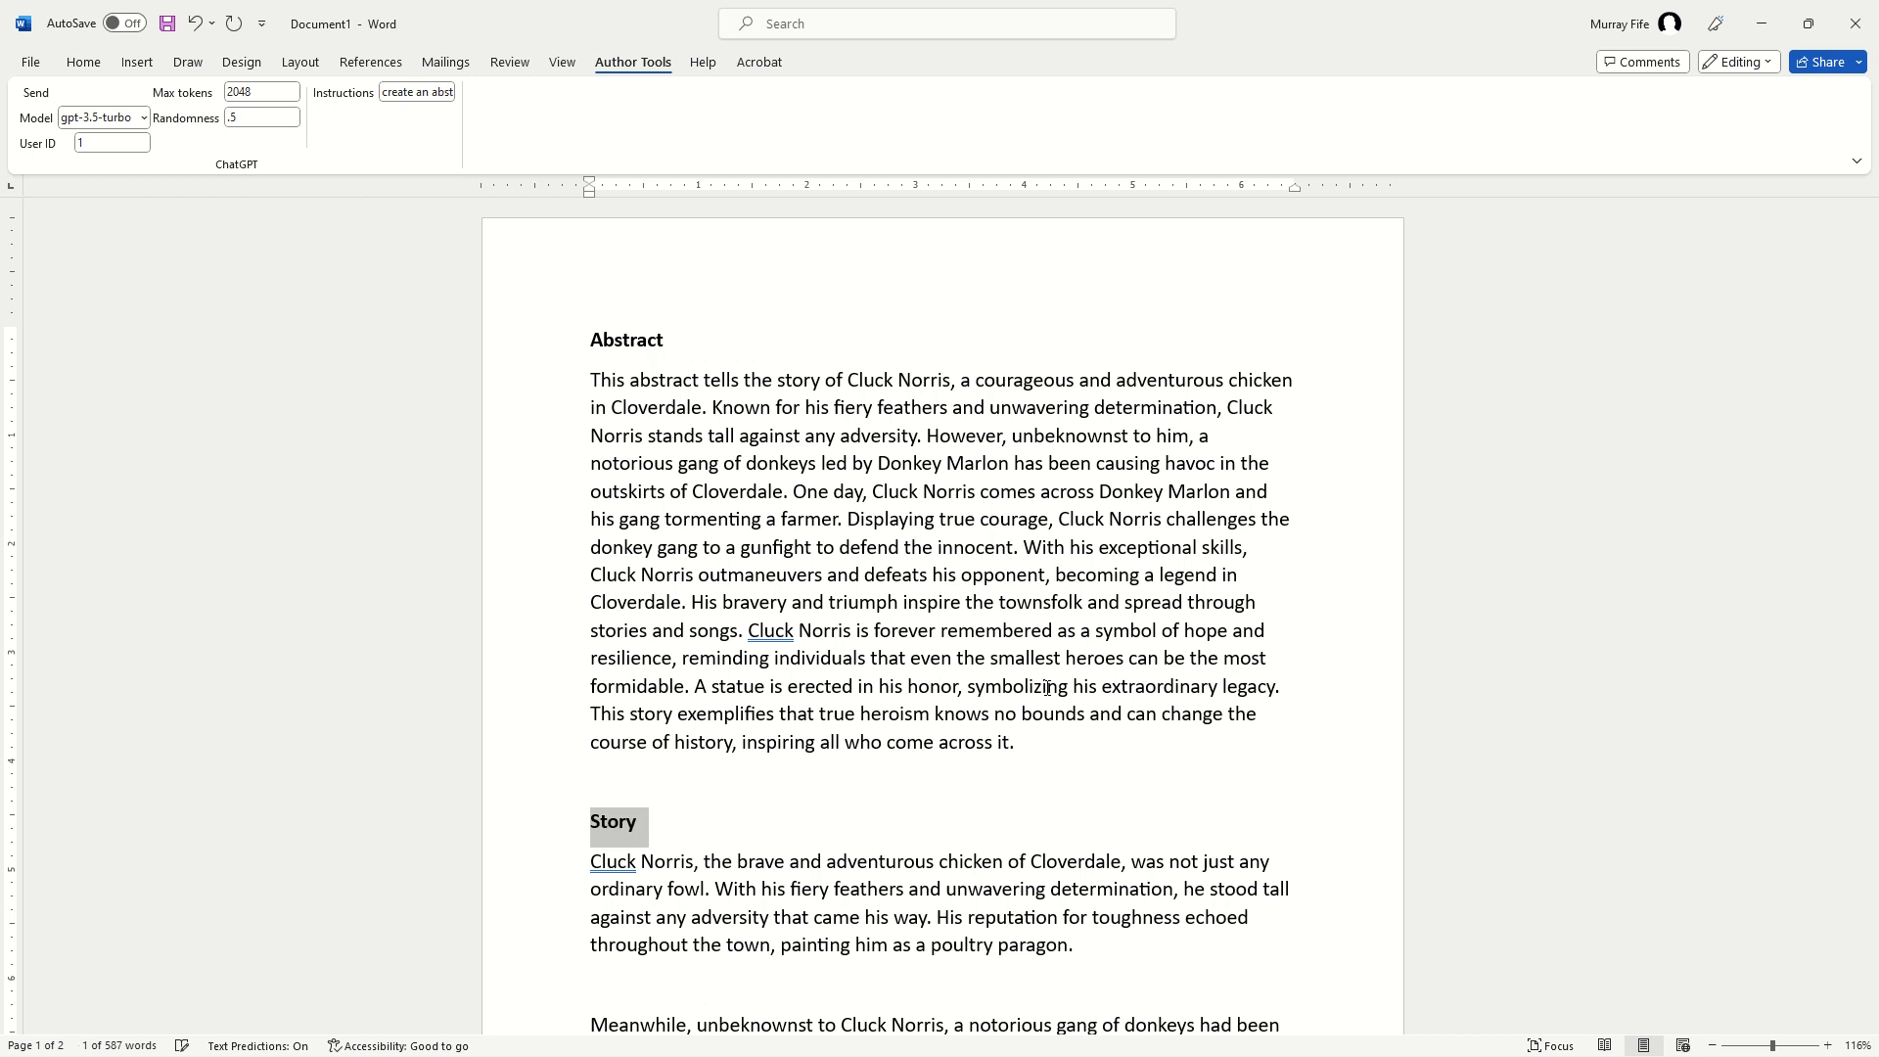